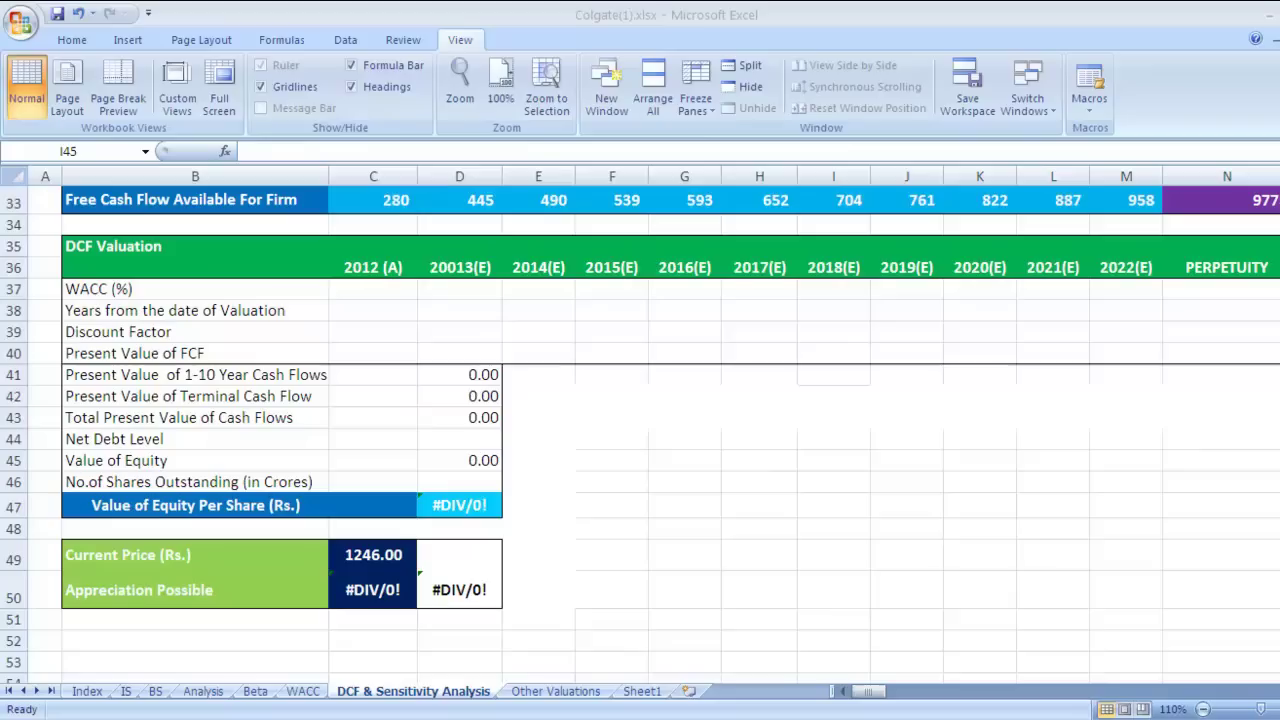
Step: Review the 2012 free cash flow row formulas through to the terminal value
click(833, 460)
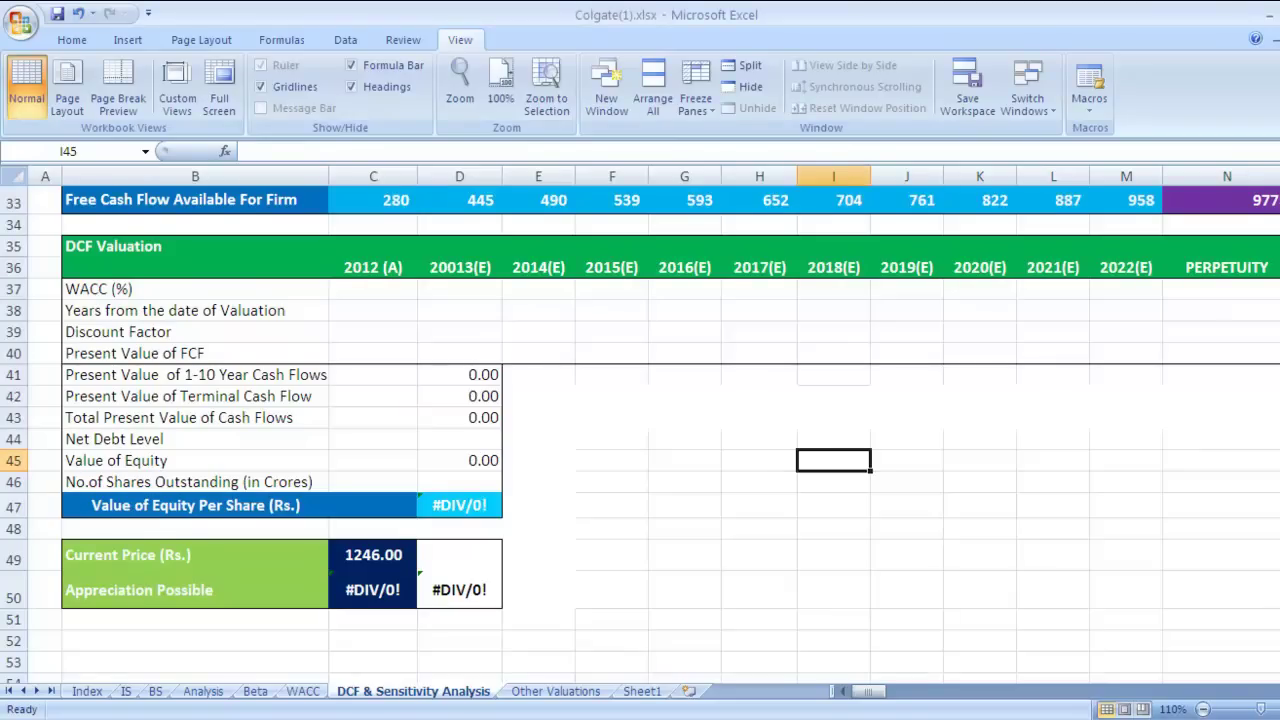
scroll(815, 334, up, 4)
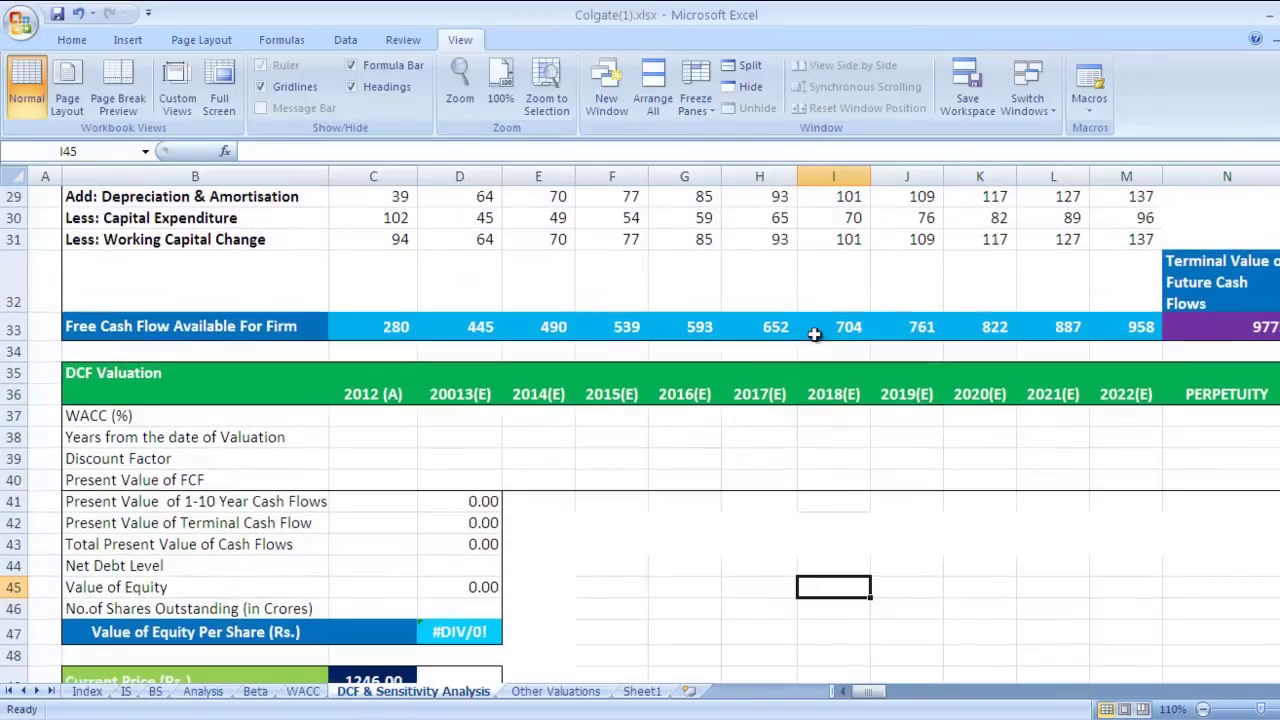
click(376, 332)
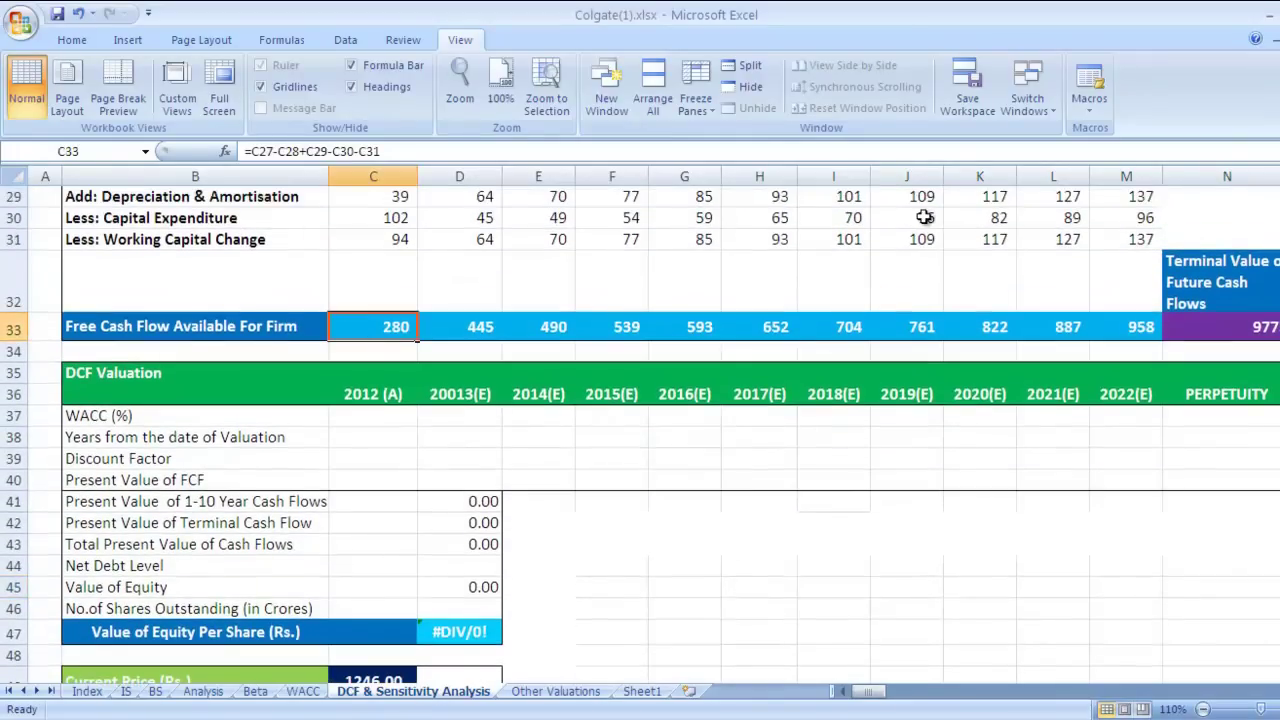
key(Right)
key(Right)
key(Right)
key(Right)
key(Right)
key(Right)
key(Right)
key(Right)
key(Right)
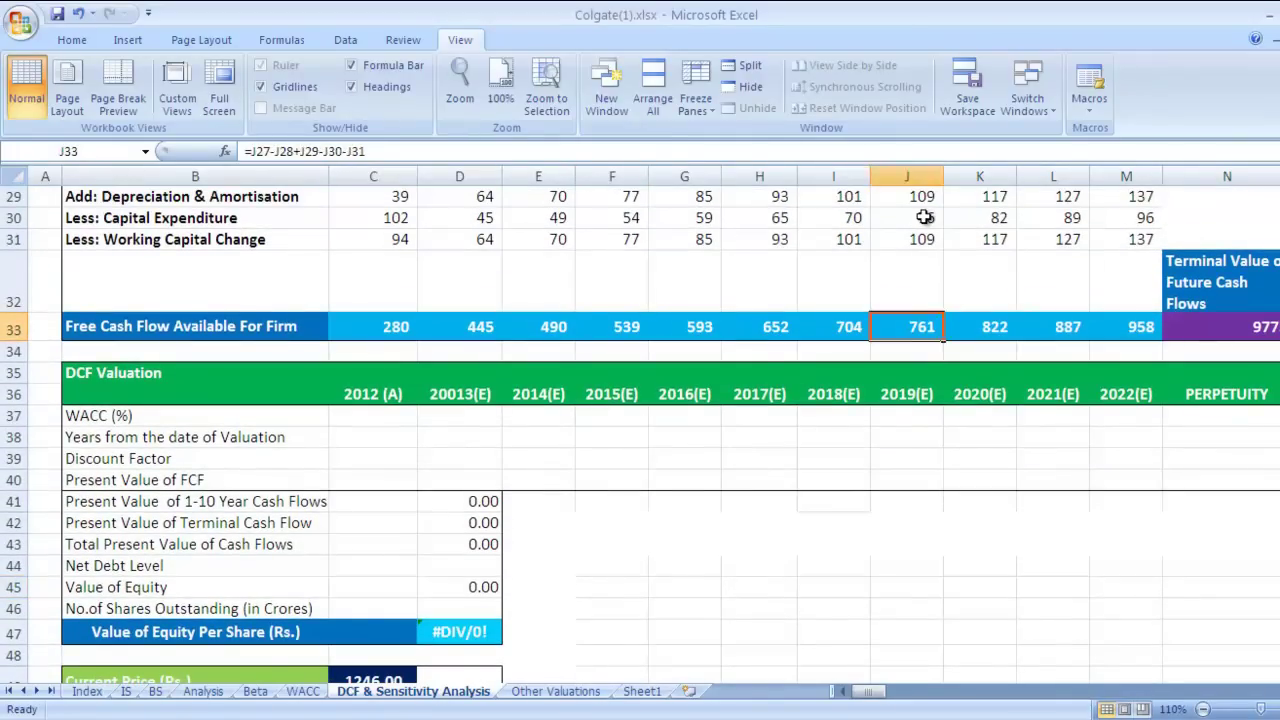
key(Right)
key(Right)
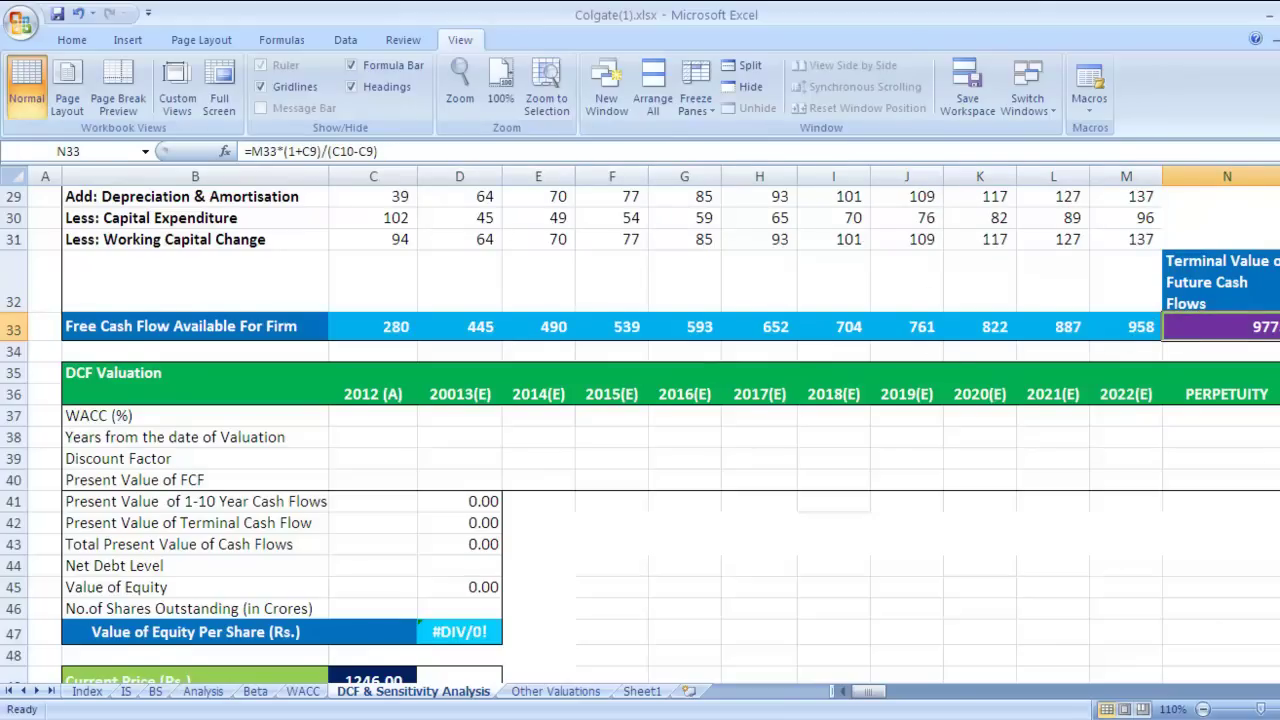
scroll(640, 436, down, 4)
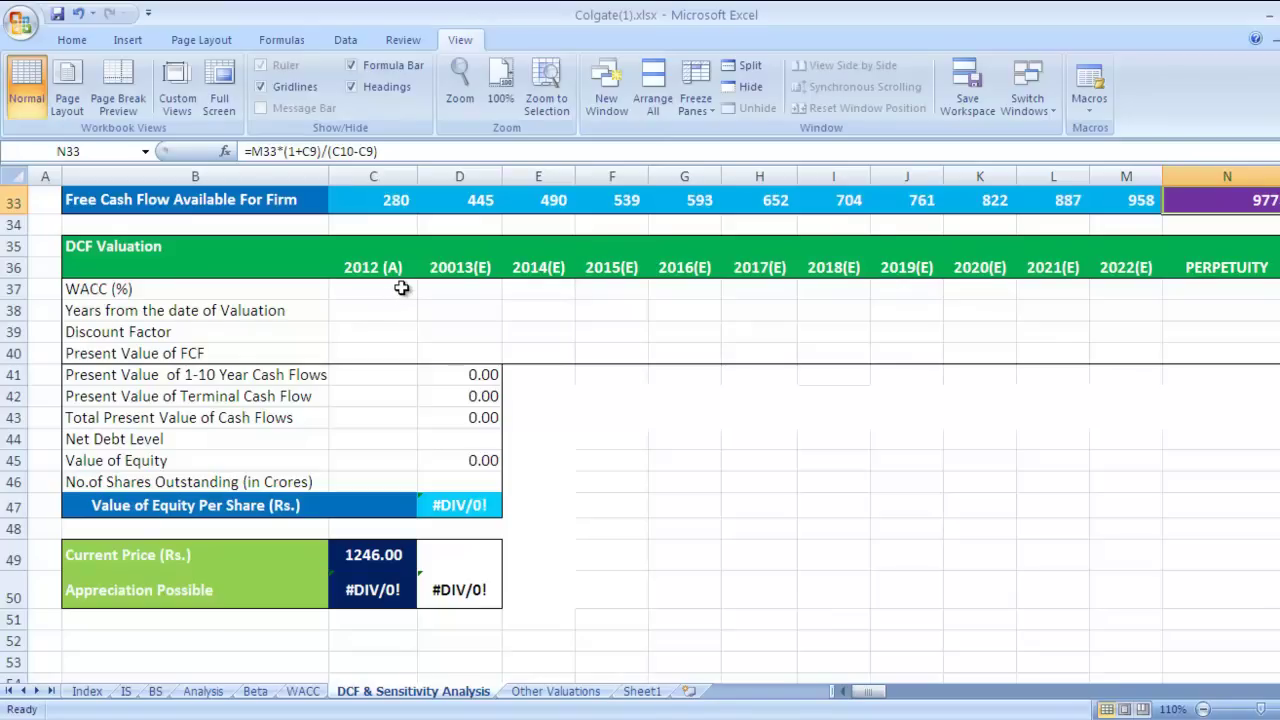
Step: Link the 2012 WACC cell C37 to the 12% Discount Rate input in C10
click(401, 288)
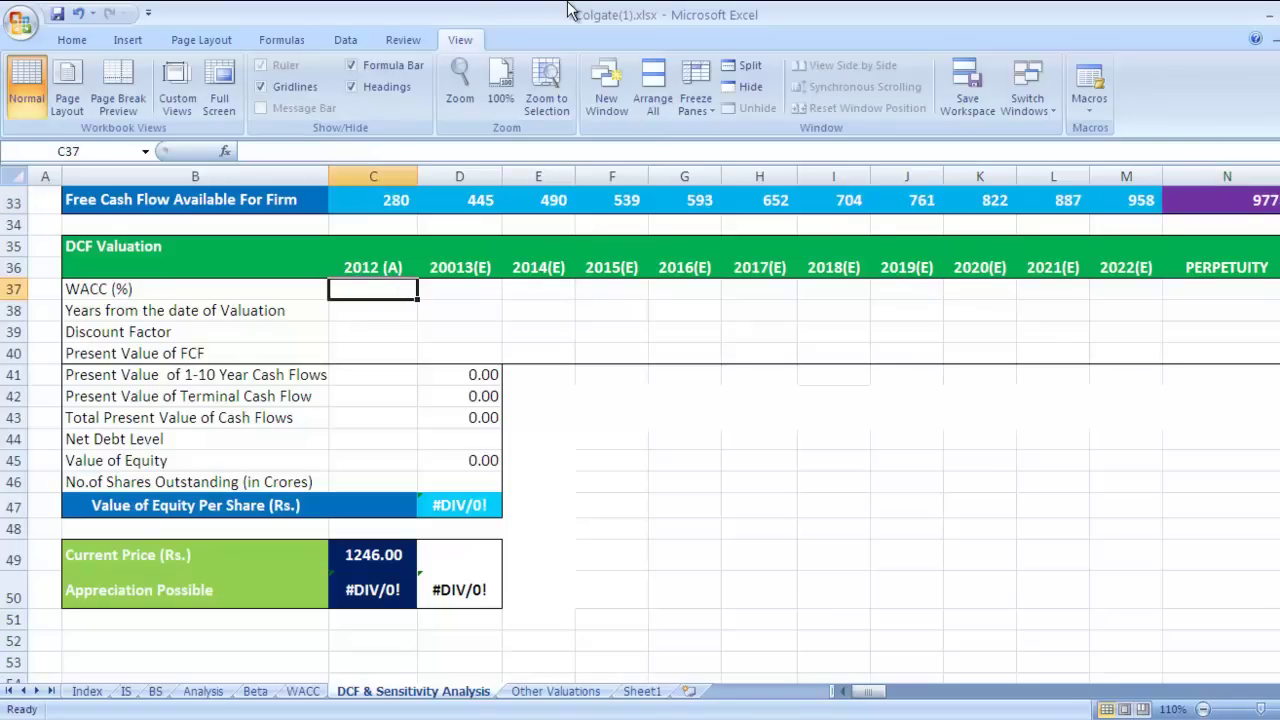
text(=)
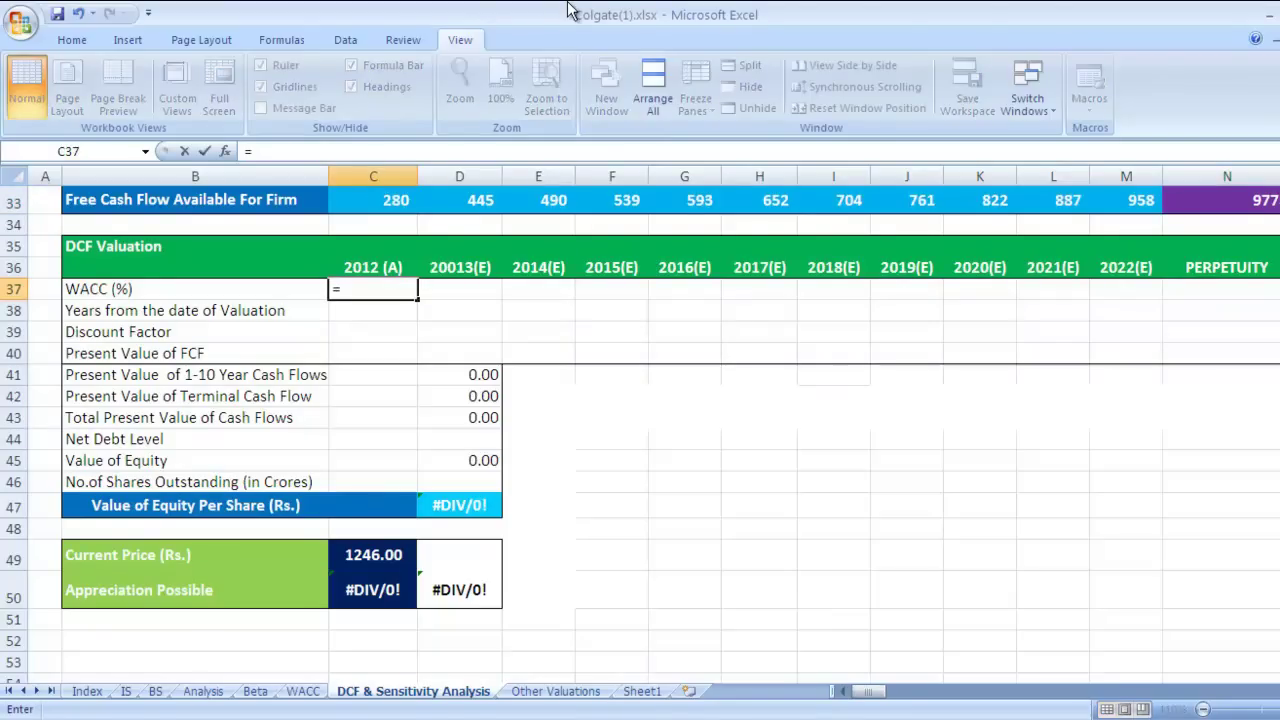
scroll(652, 621, up, 3)
scroll(652, 621, up, 8)
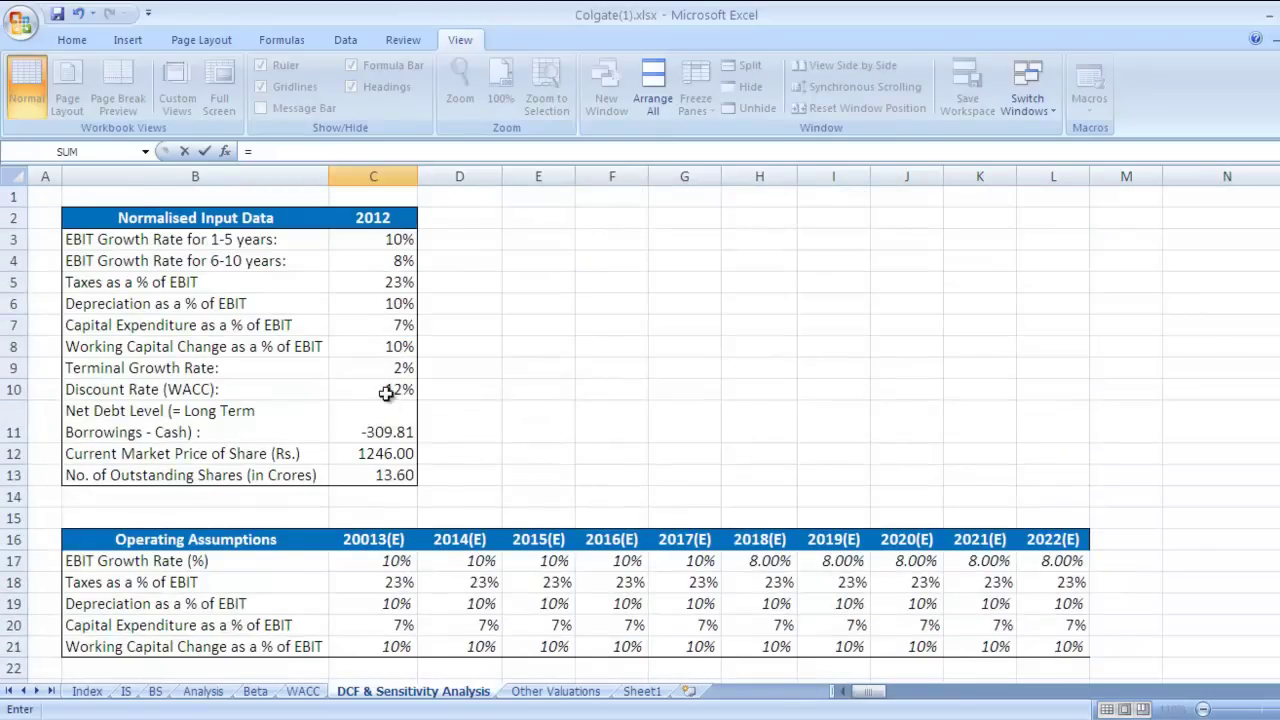
click(390, 391)
key(Return)
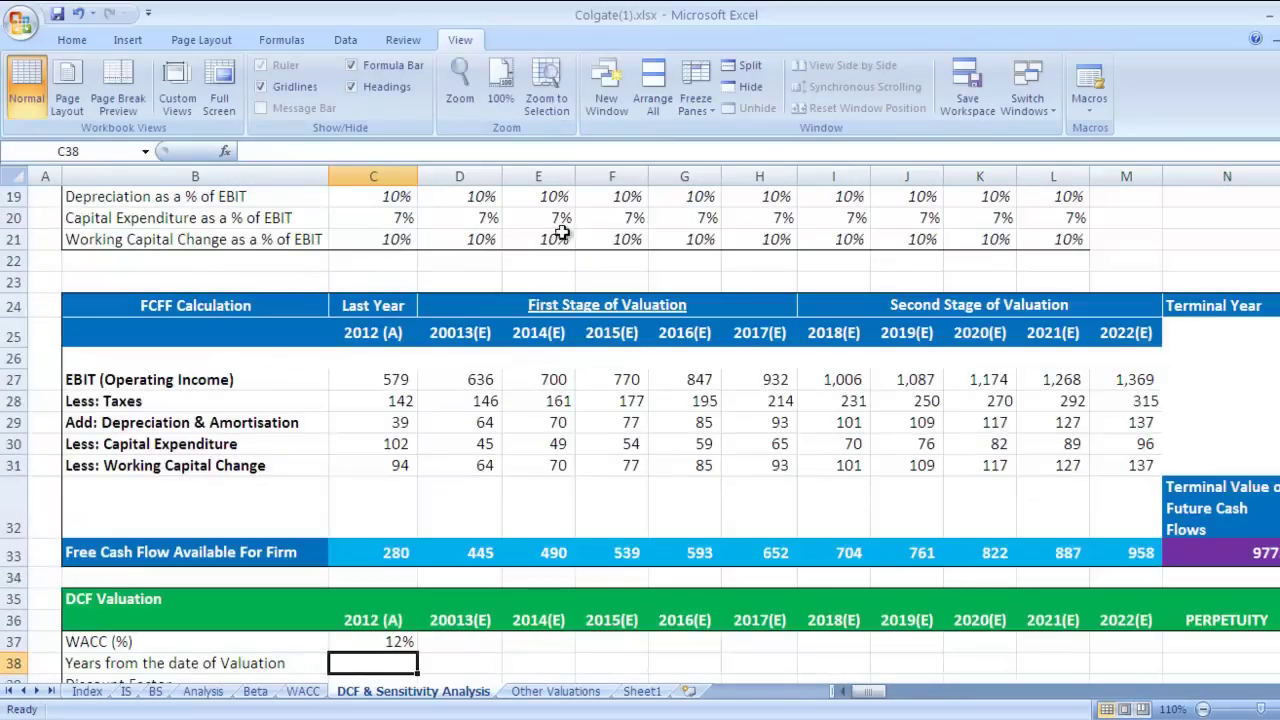
scroll(558, 655, down, 3)
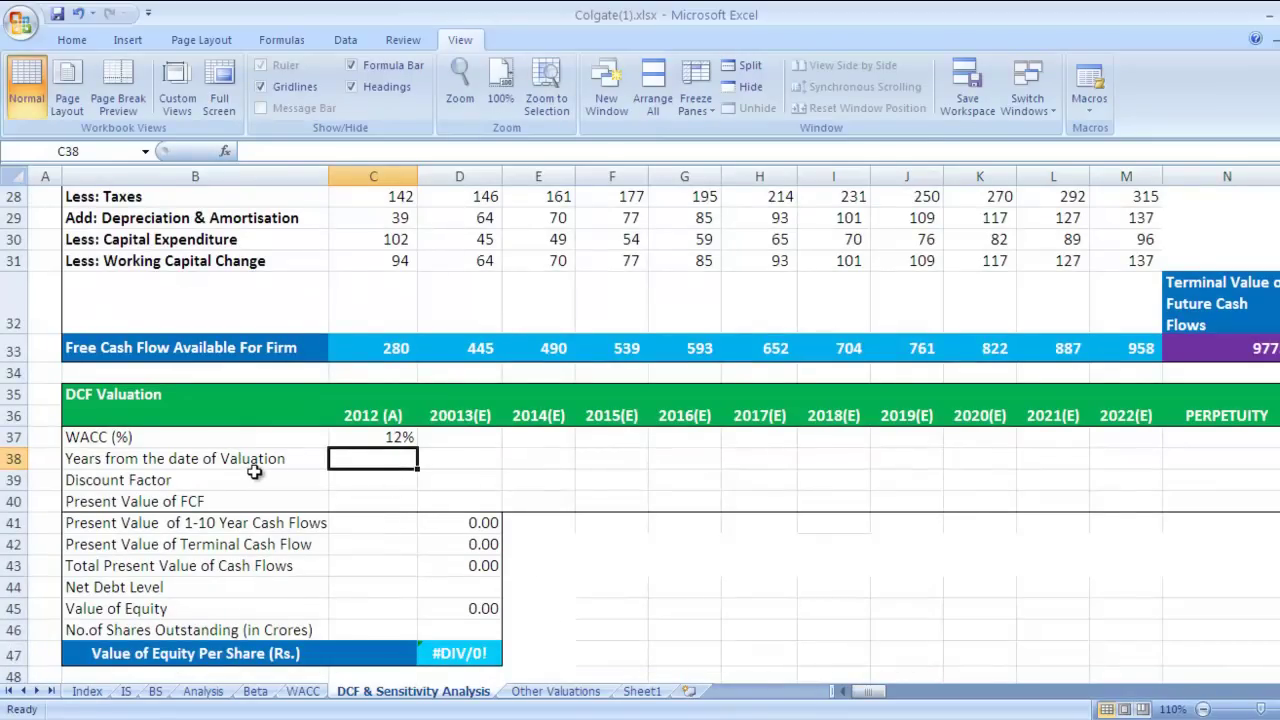
Step: Enter years 1, 2, 3 in D38:F38 and fill the series to 10 in M38
click(452, 458)
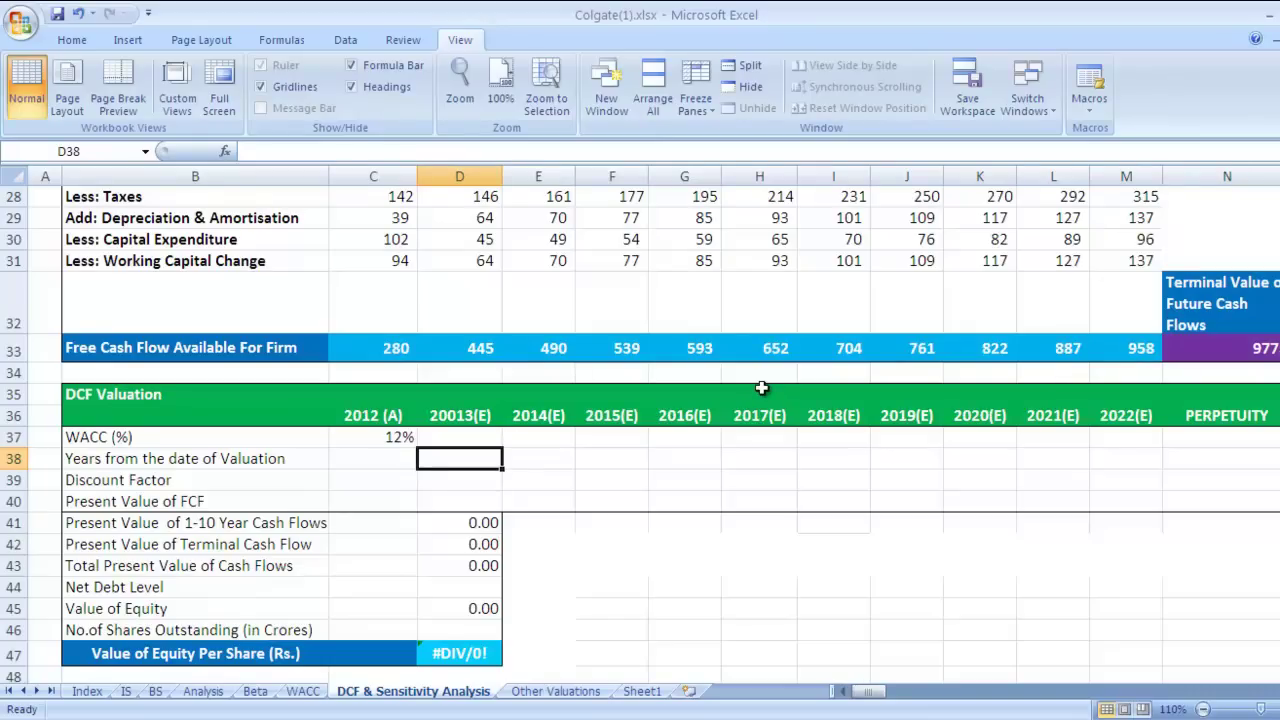
text(`)
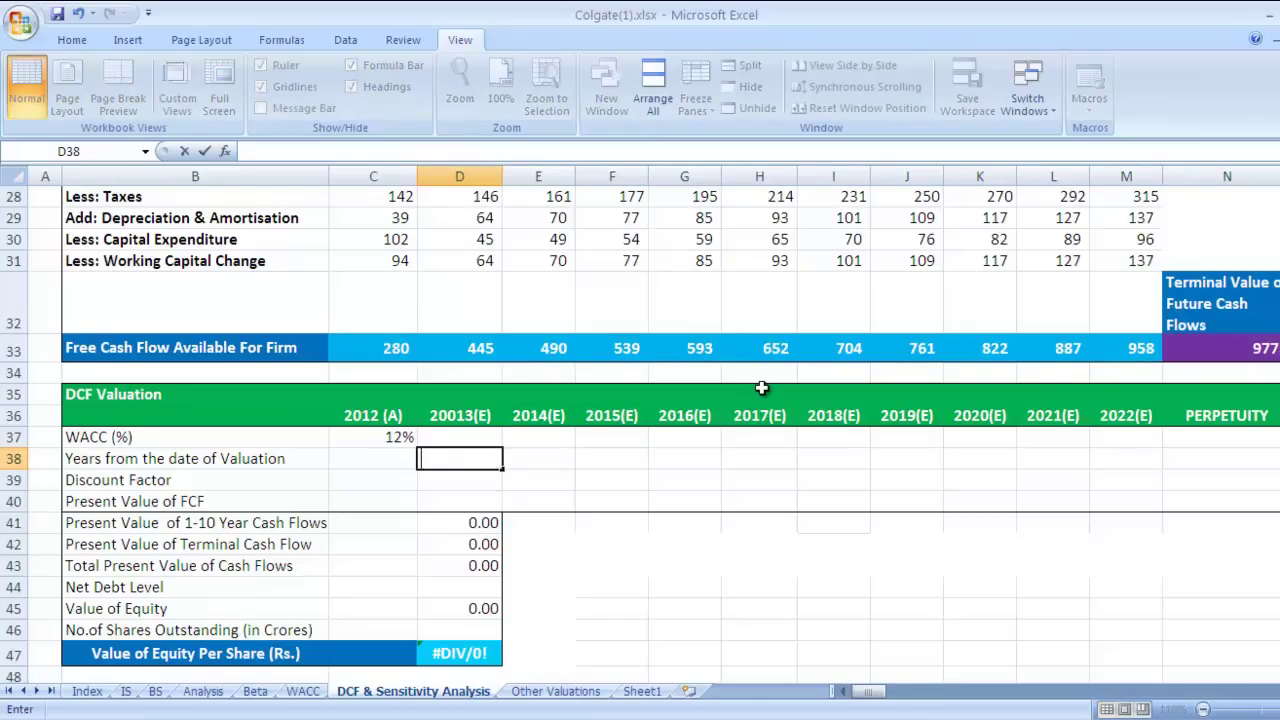
key(Tab)
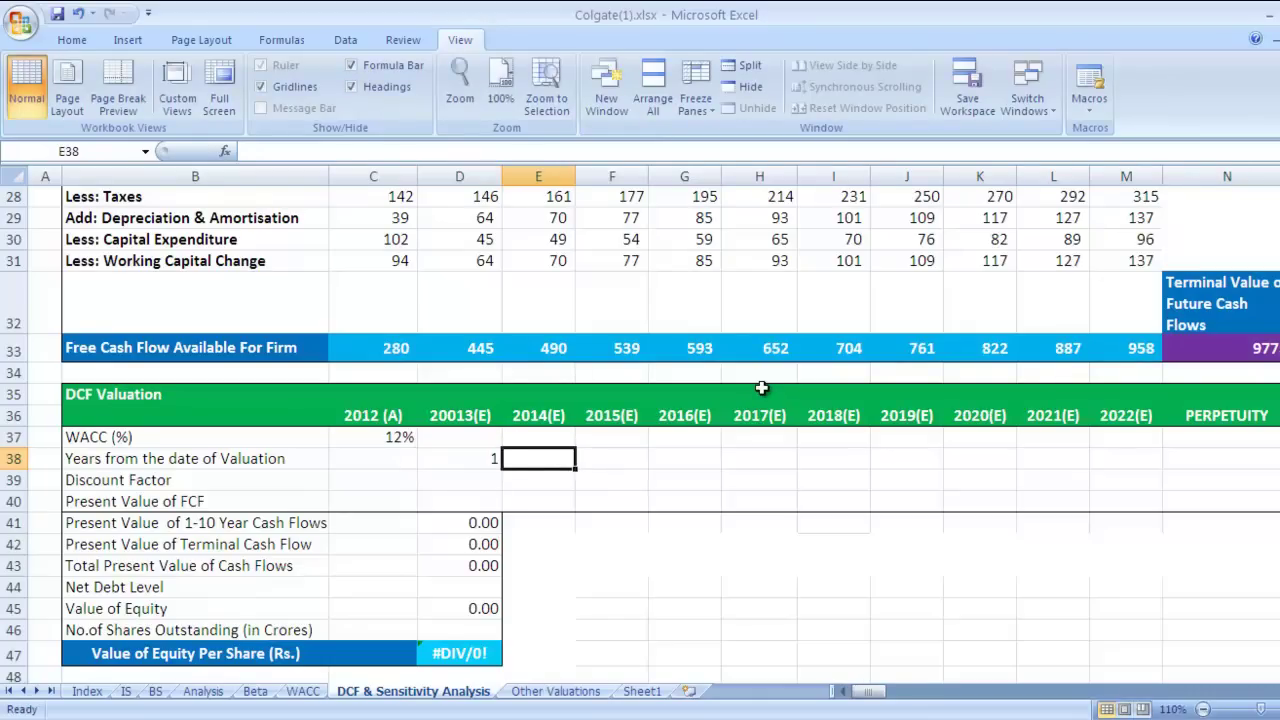
text(2)
key(Tab)
text(3)
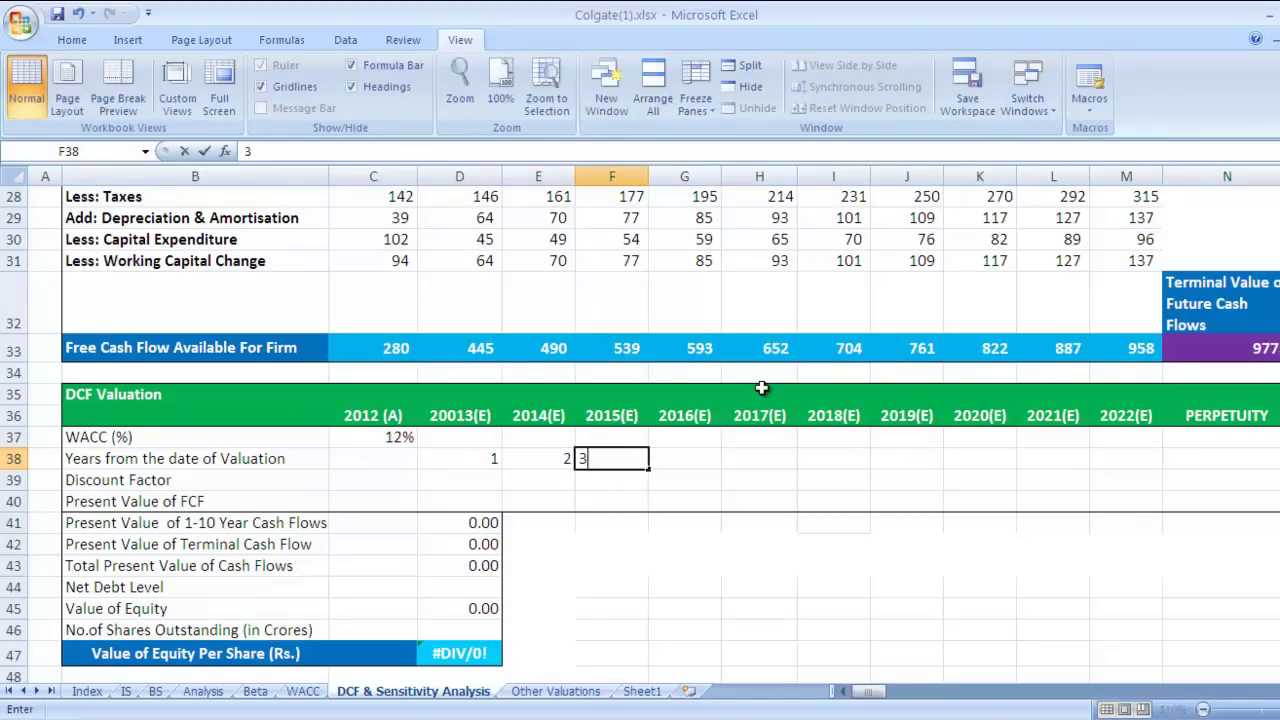
key(Return)
key(Up)
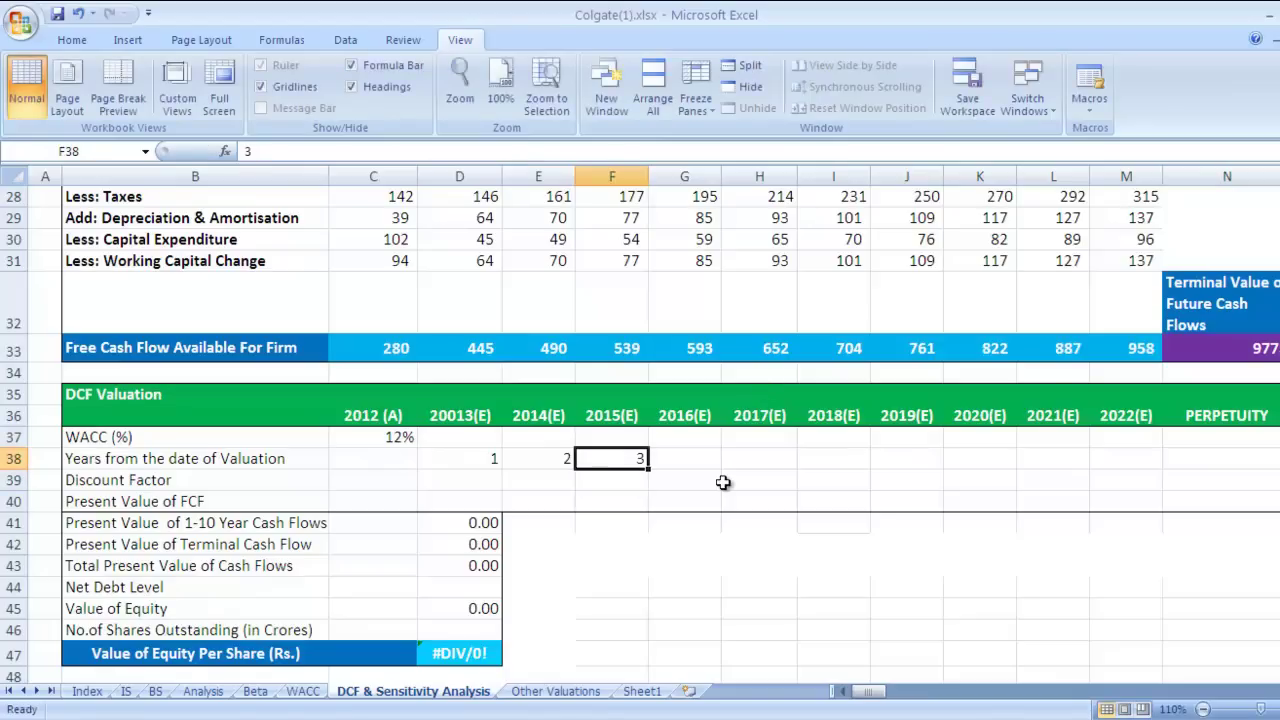
key(shift+Left)
key(shift+Left)
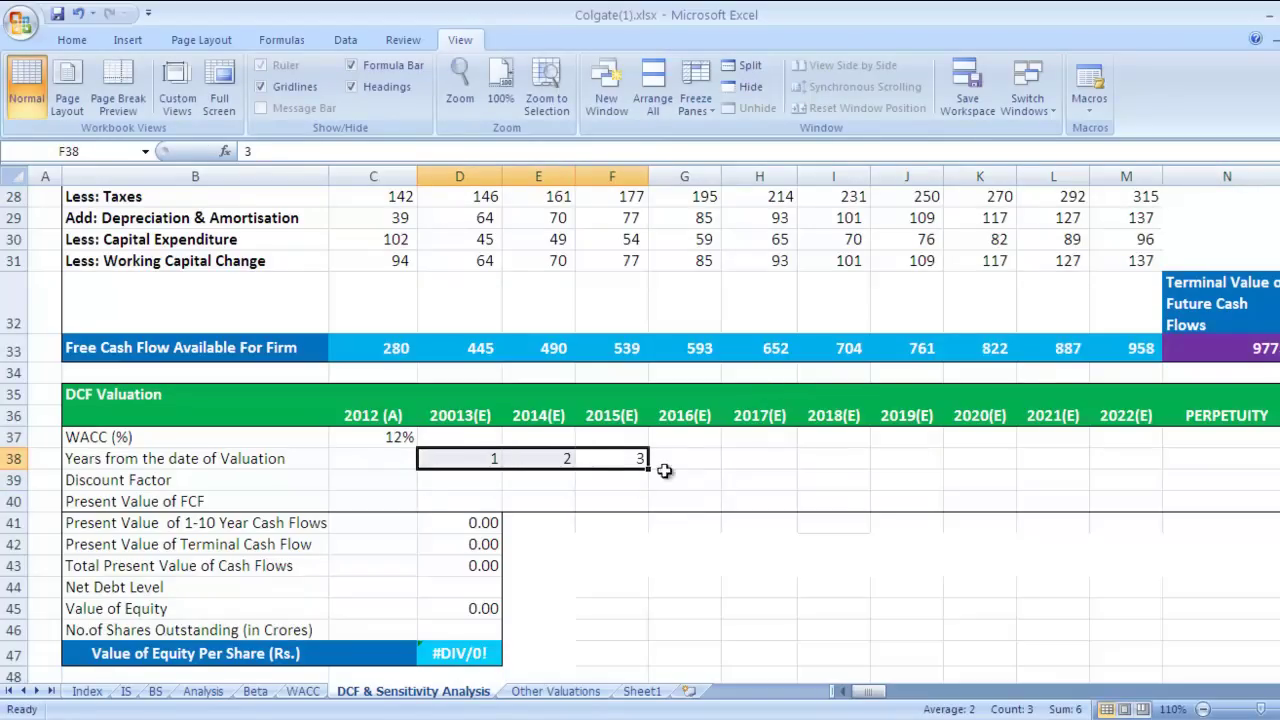
drag(648, 468, 1162, 471)
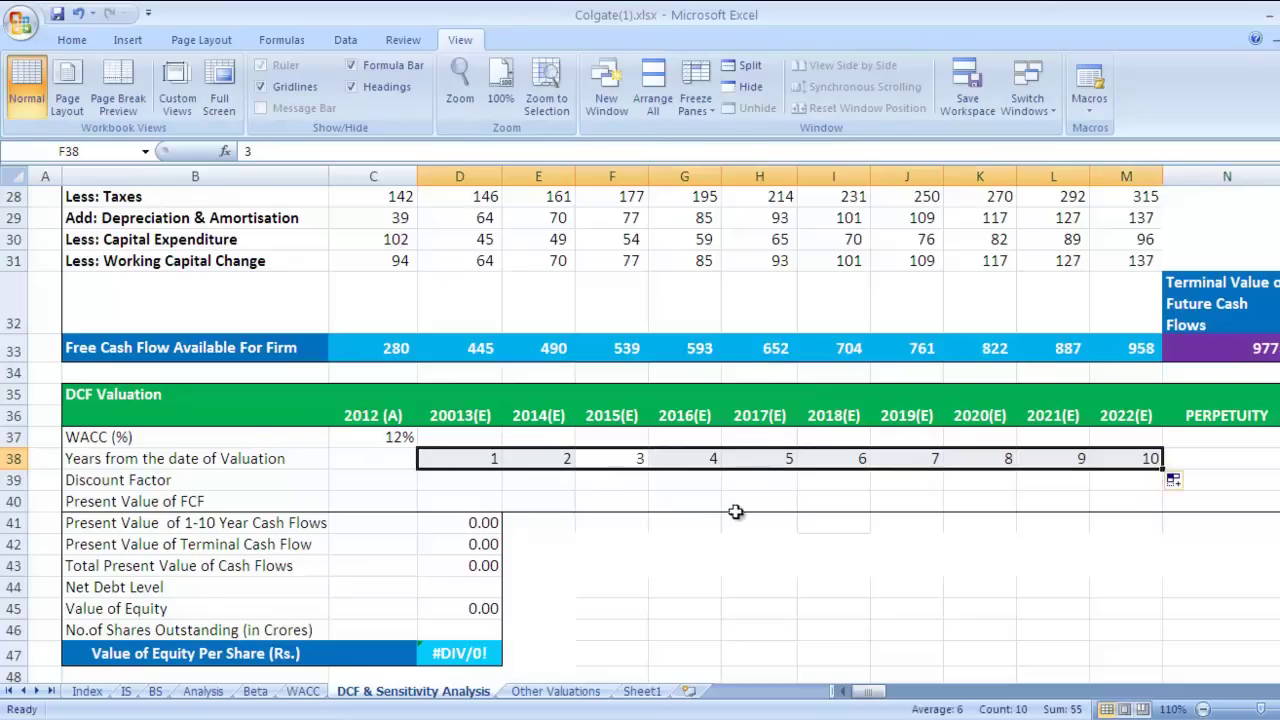
click(466, 480)
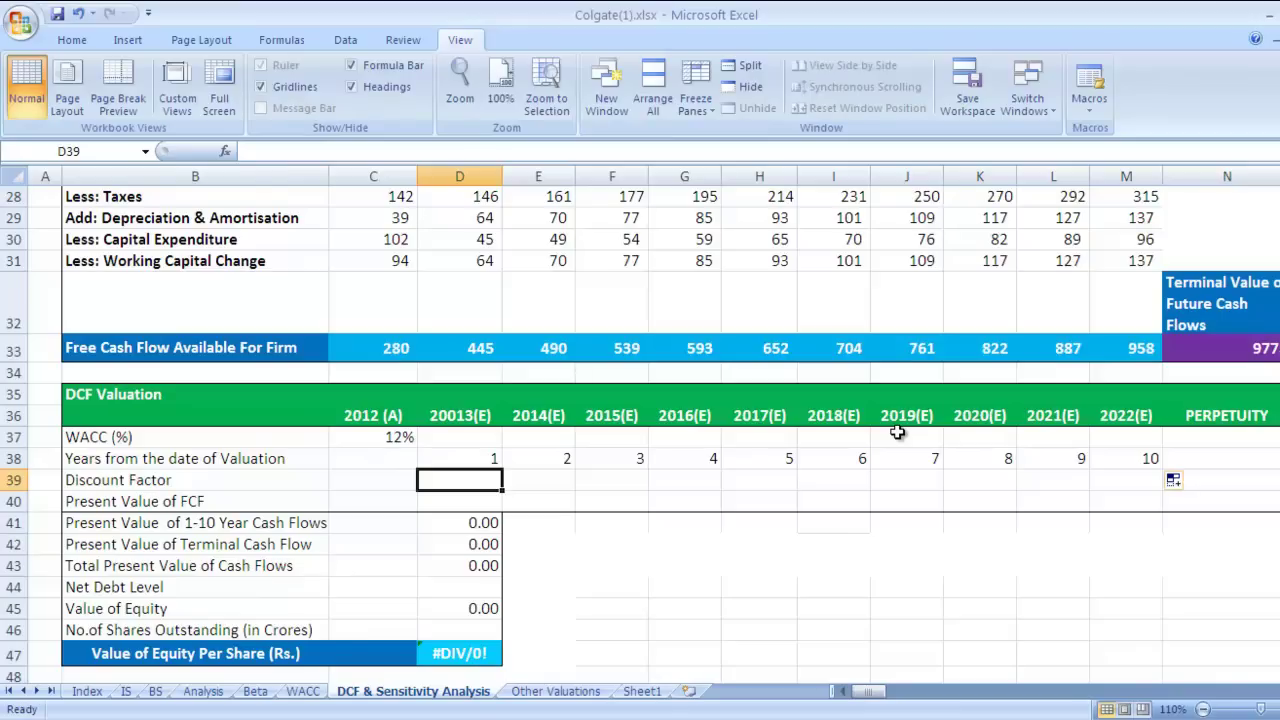
Step: Enter =(1+C37)^D38 in D39, giving a 2013 discount factor of 1.12
text(=(1+)
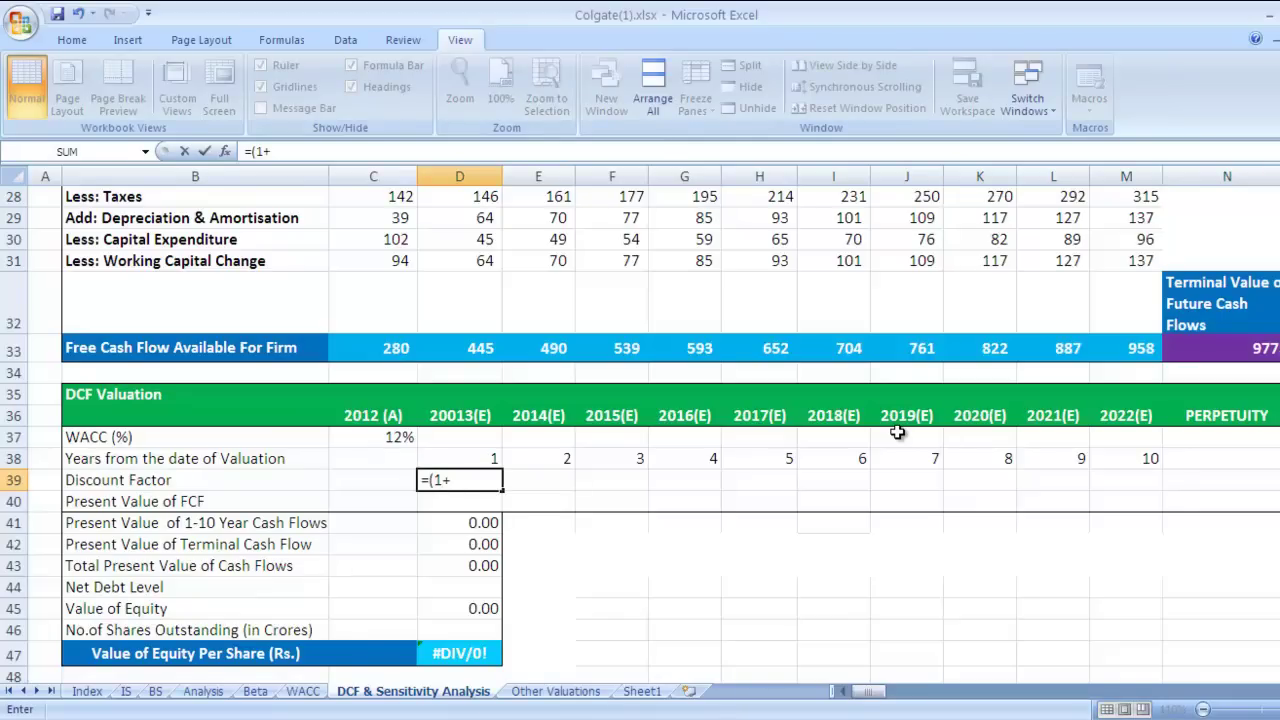
click(366, 440)
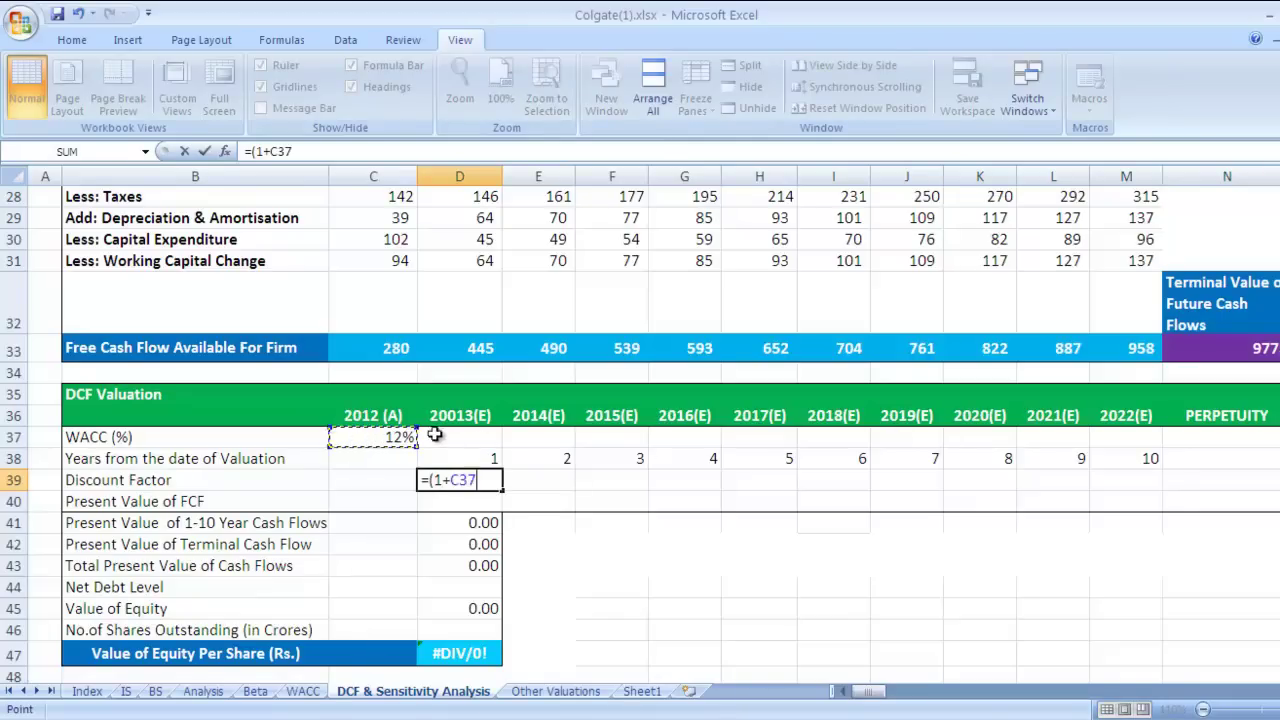
text()^)
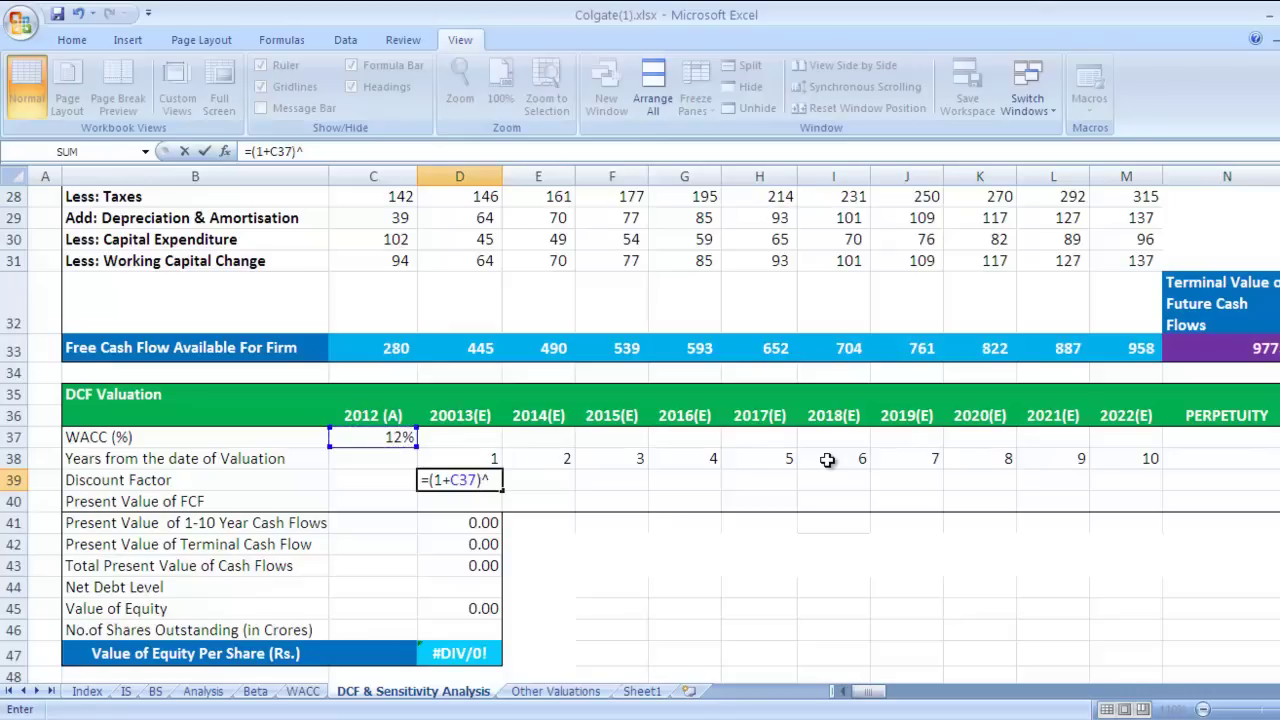
click(462, 456)
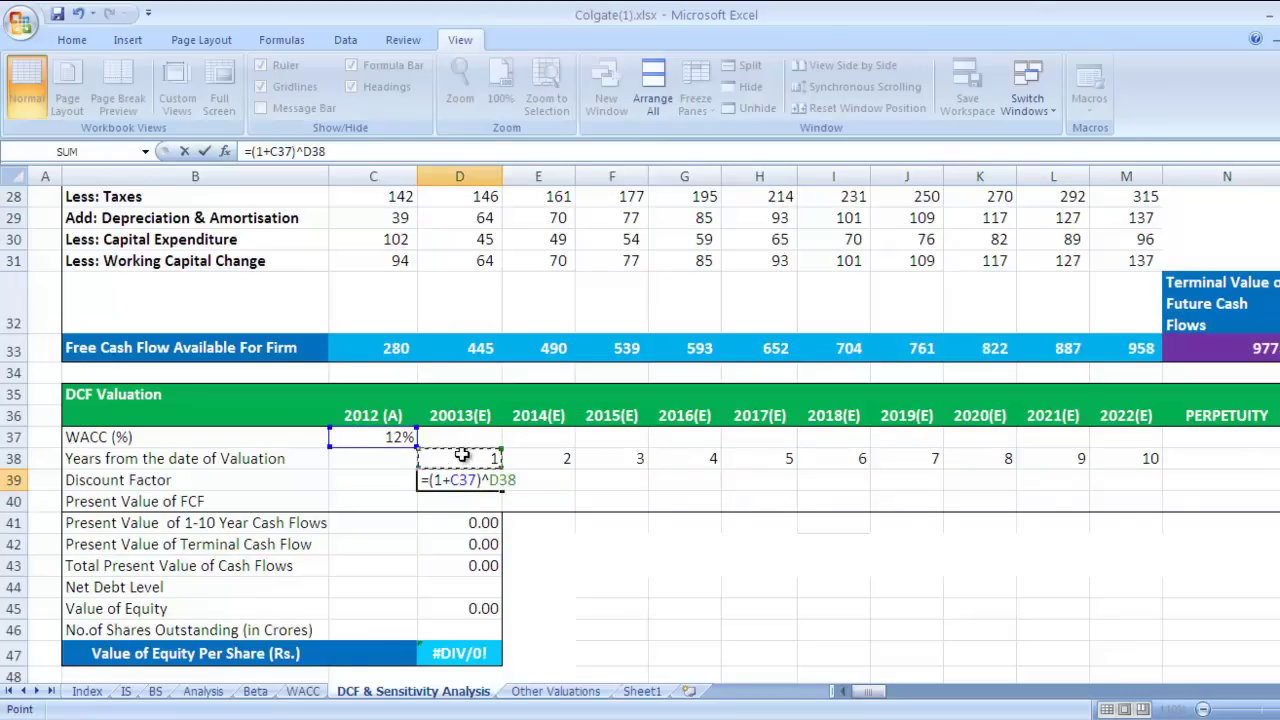
key(Return)
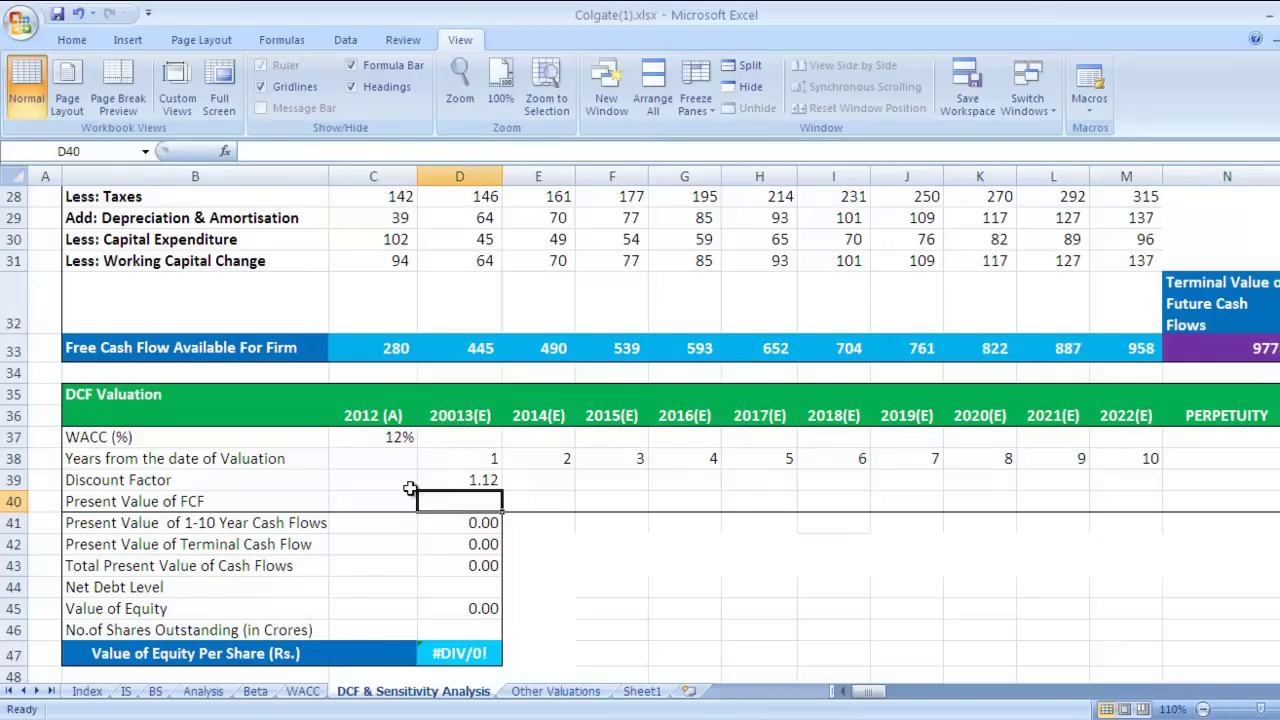
click(461, 476)
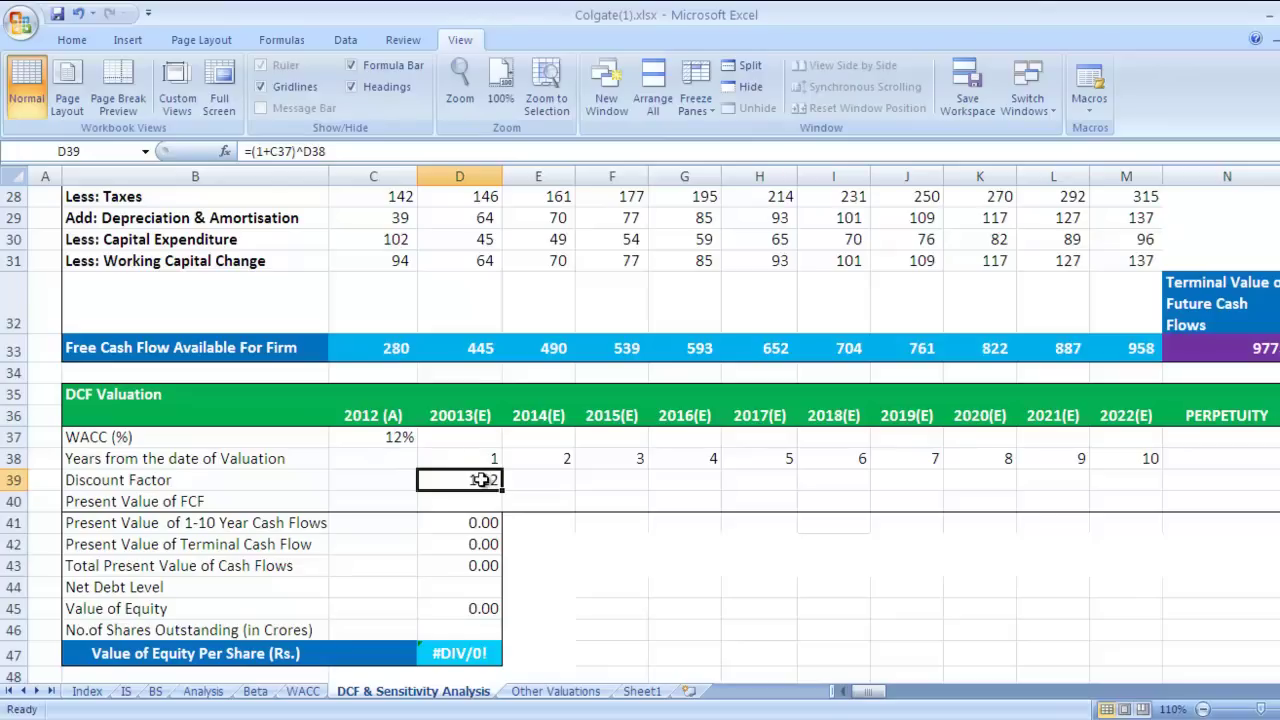
Step: Anchor the WACC as $C$37 and fill discount factors to 2022 (1.12 to 3.11)
click(273, 150)
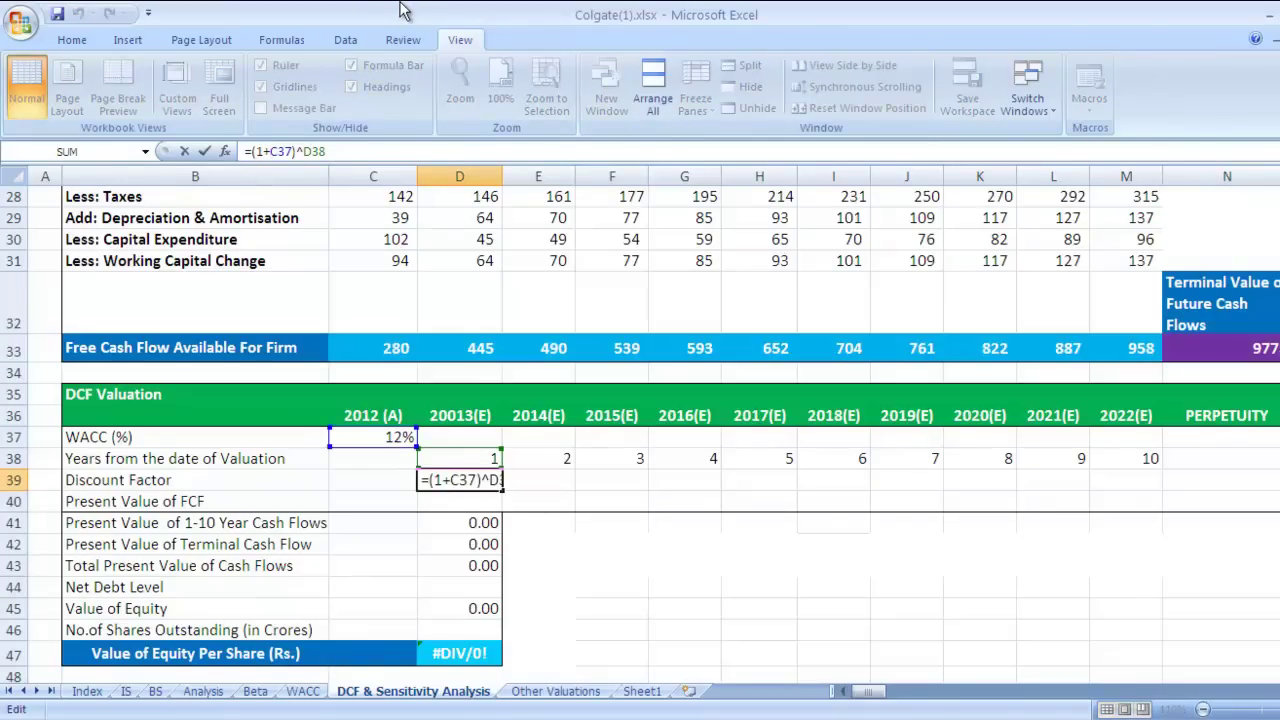
text($C)
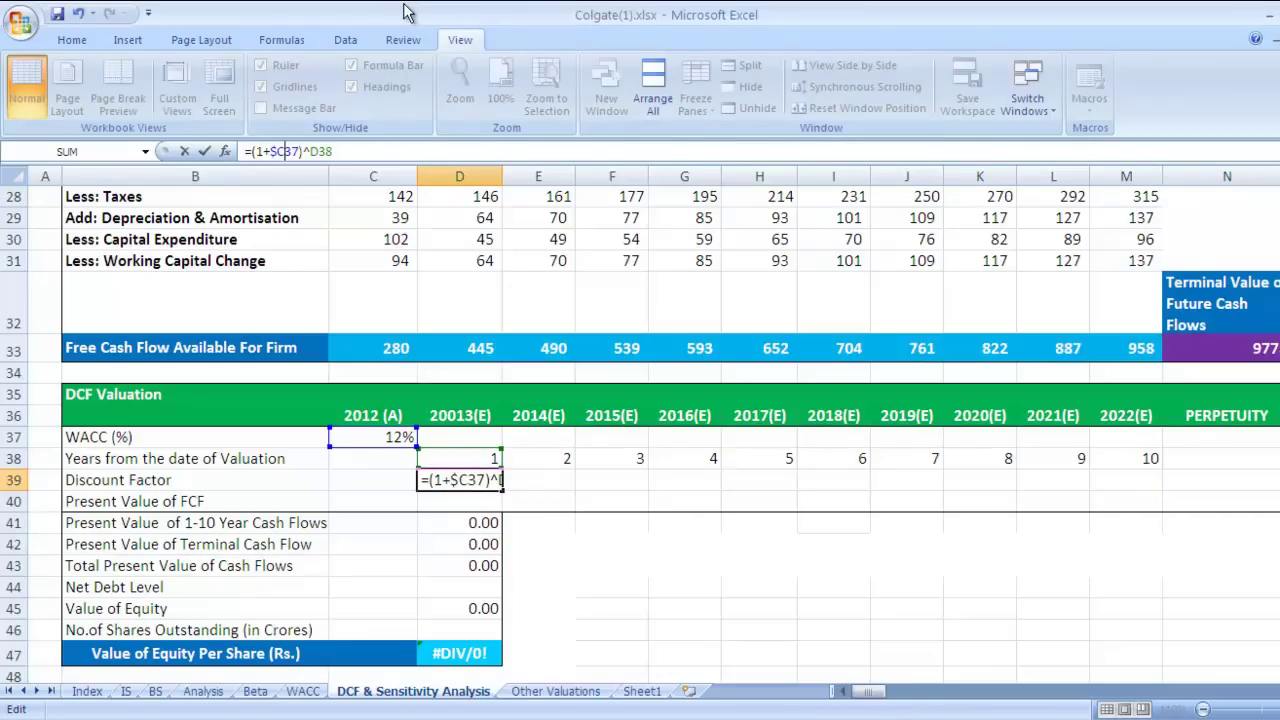
text($)
key(Return)
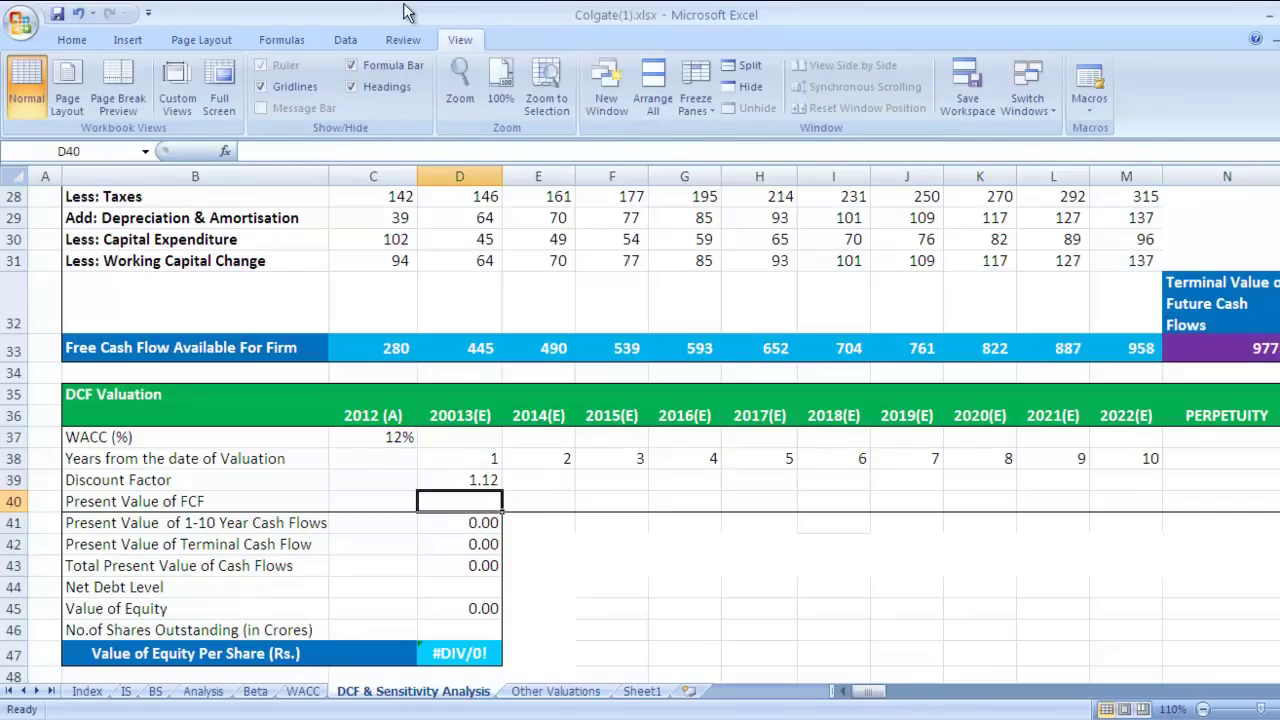
click(464, 469)
click(500, 483)
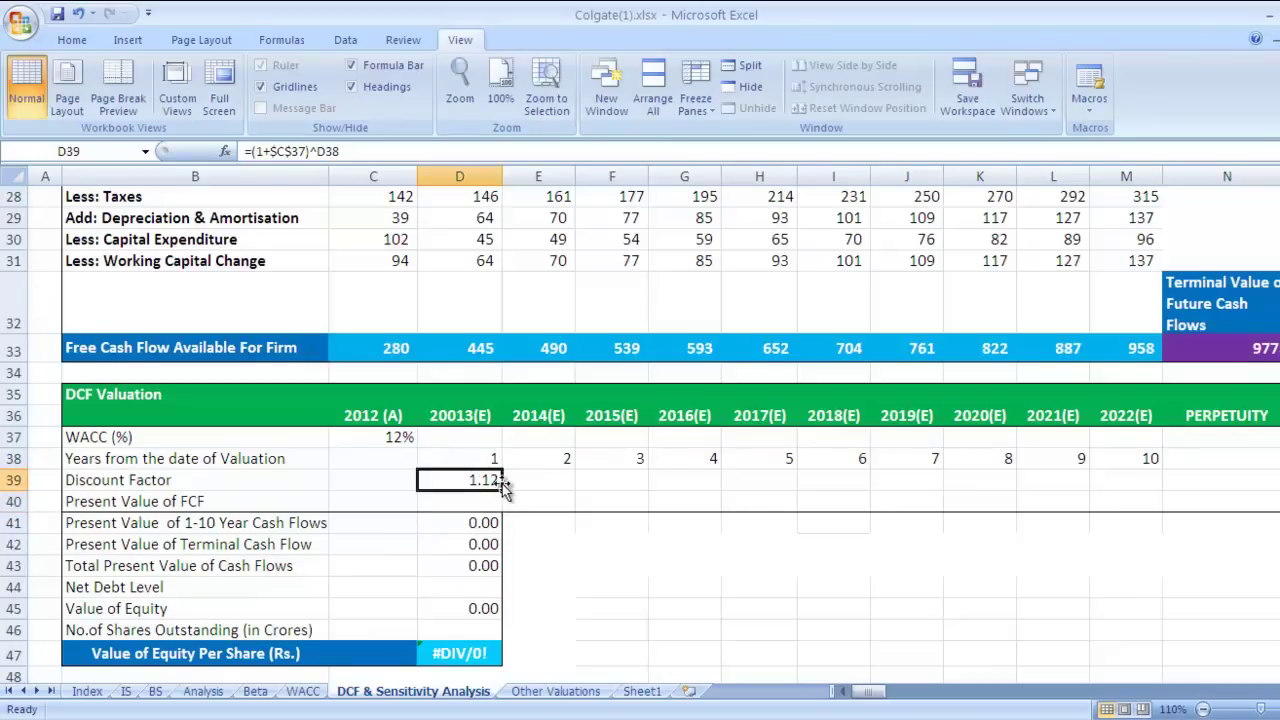
drag(502, 488, 1150, 472)
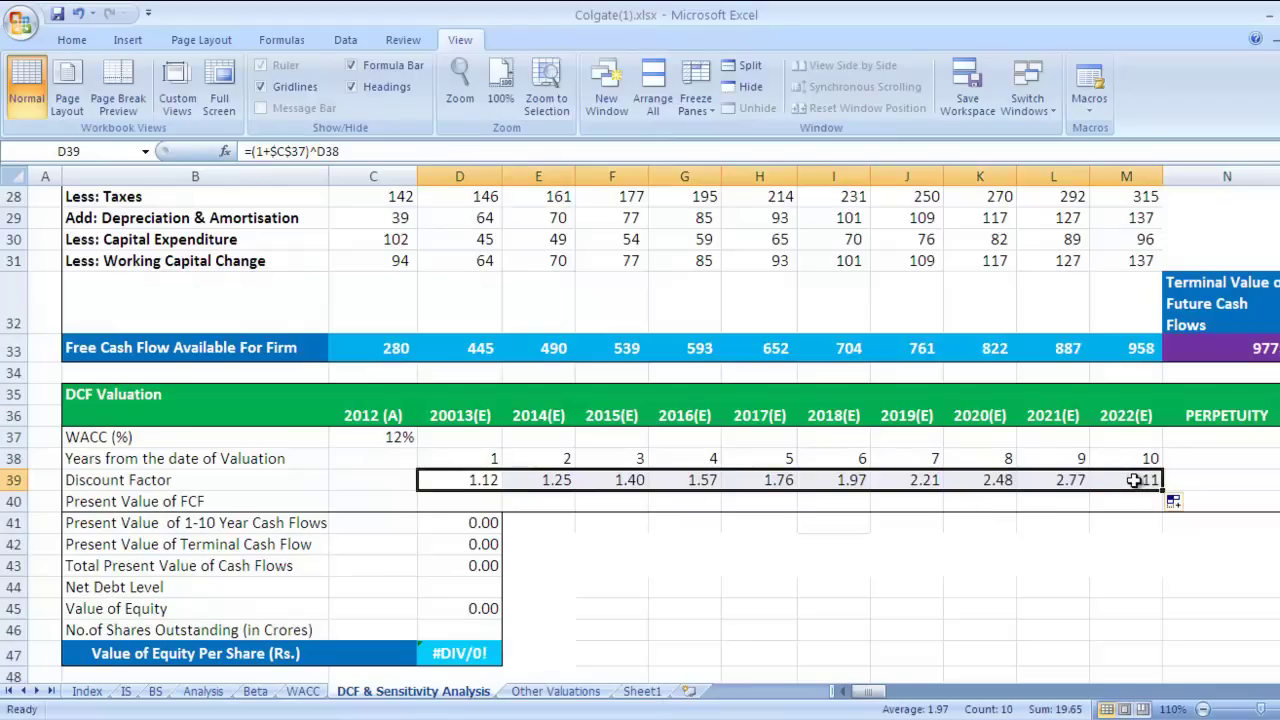
click(1127, 484)
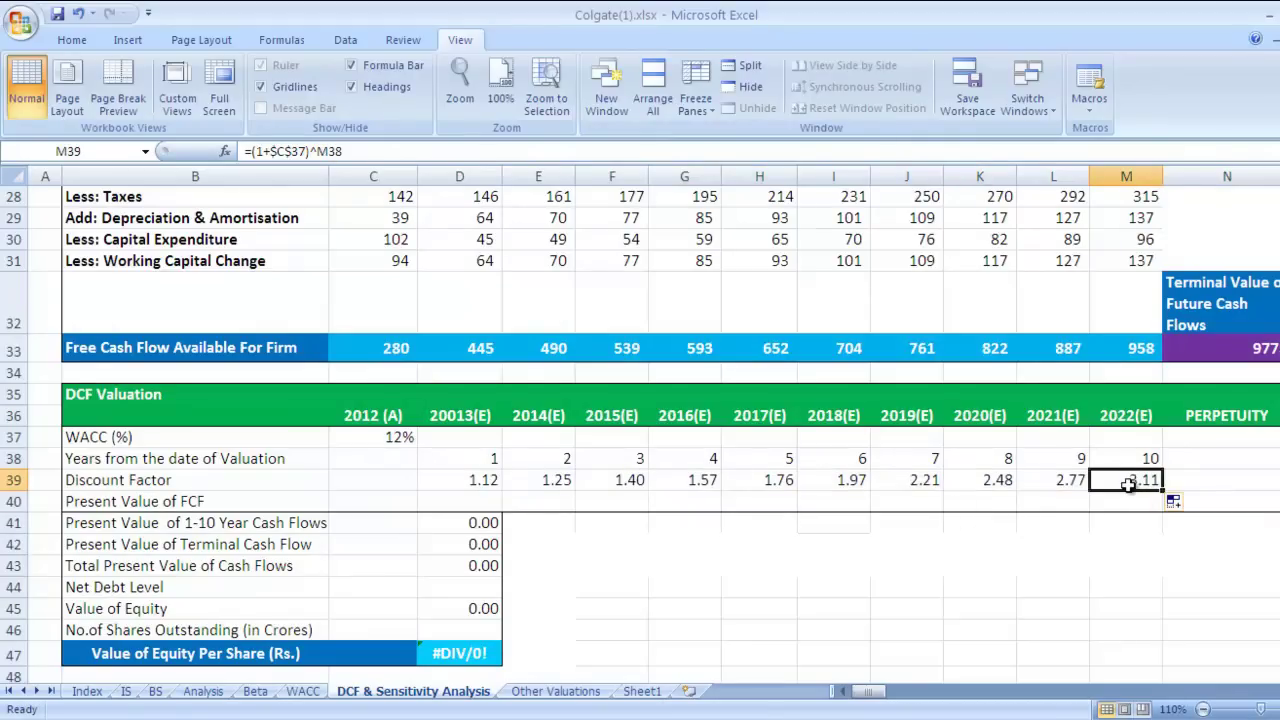
double_click(1127, 481)
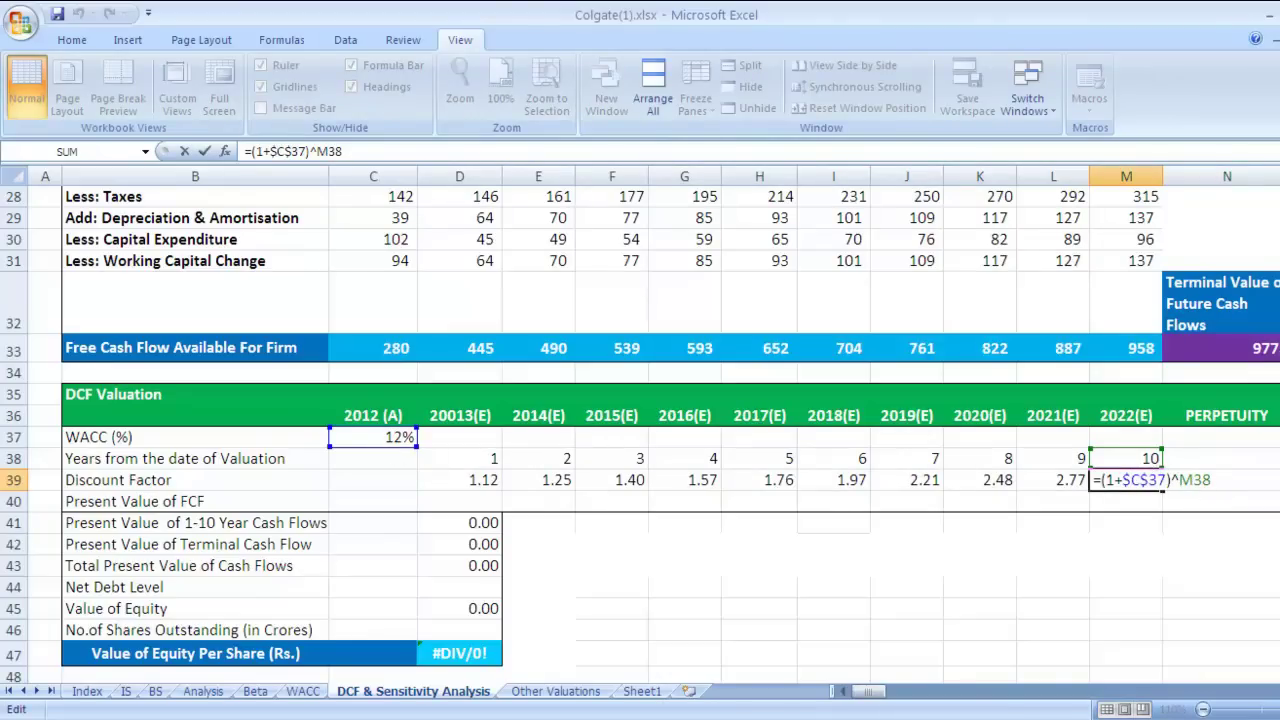
key(Return)
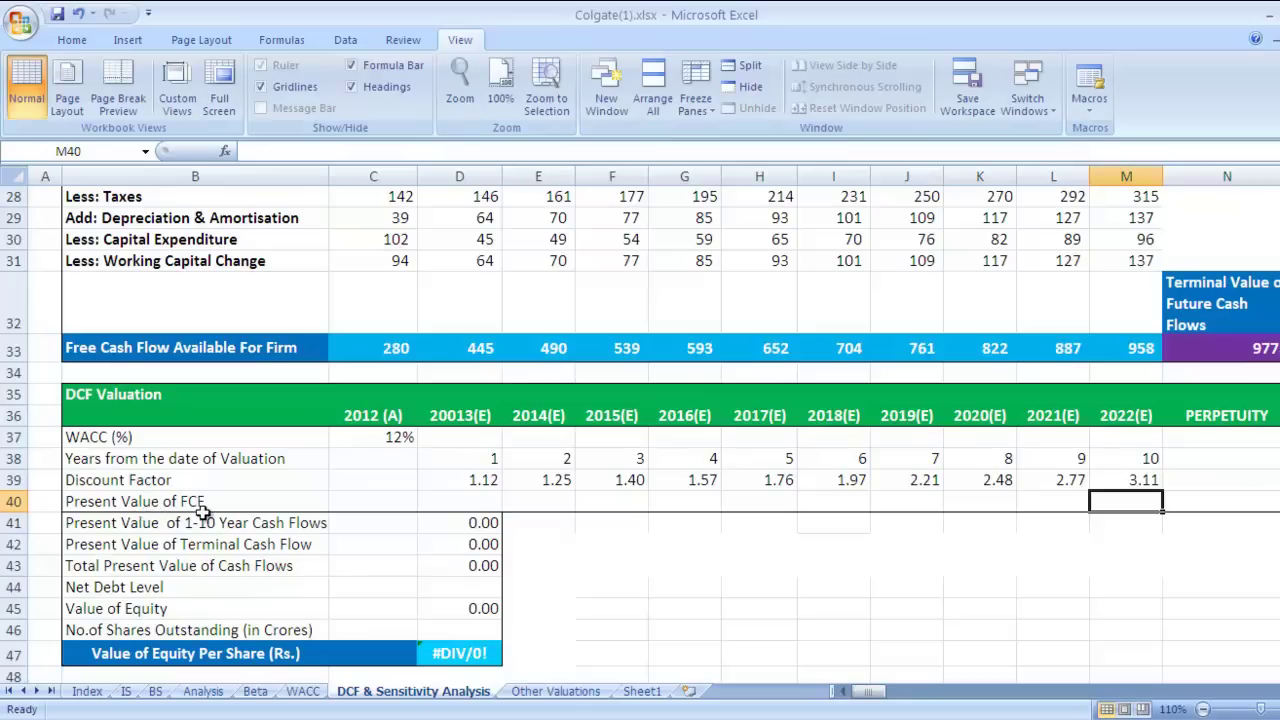
Step: Enter =D33/D39 in D40 and fill present values to M40 (397.74 to 308.55)
click(437, 498)
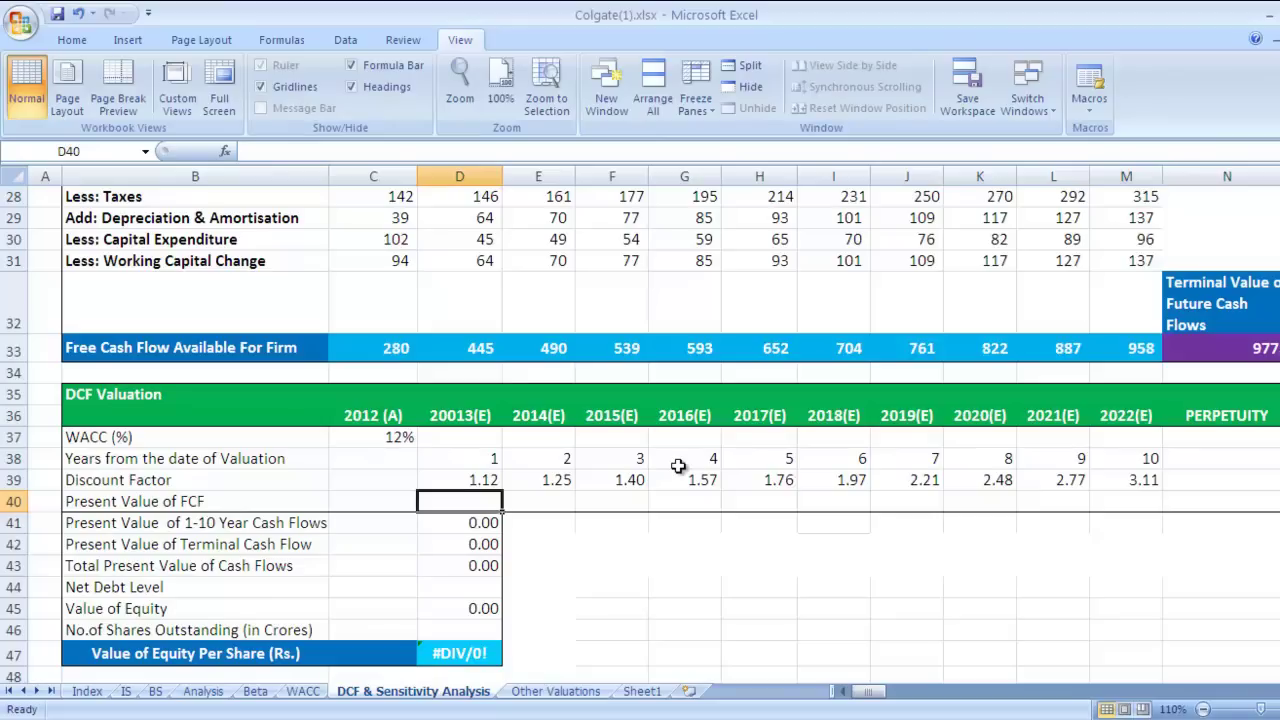
text(=)
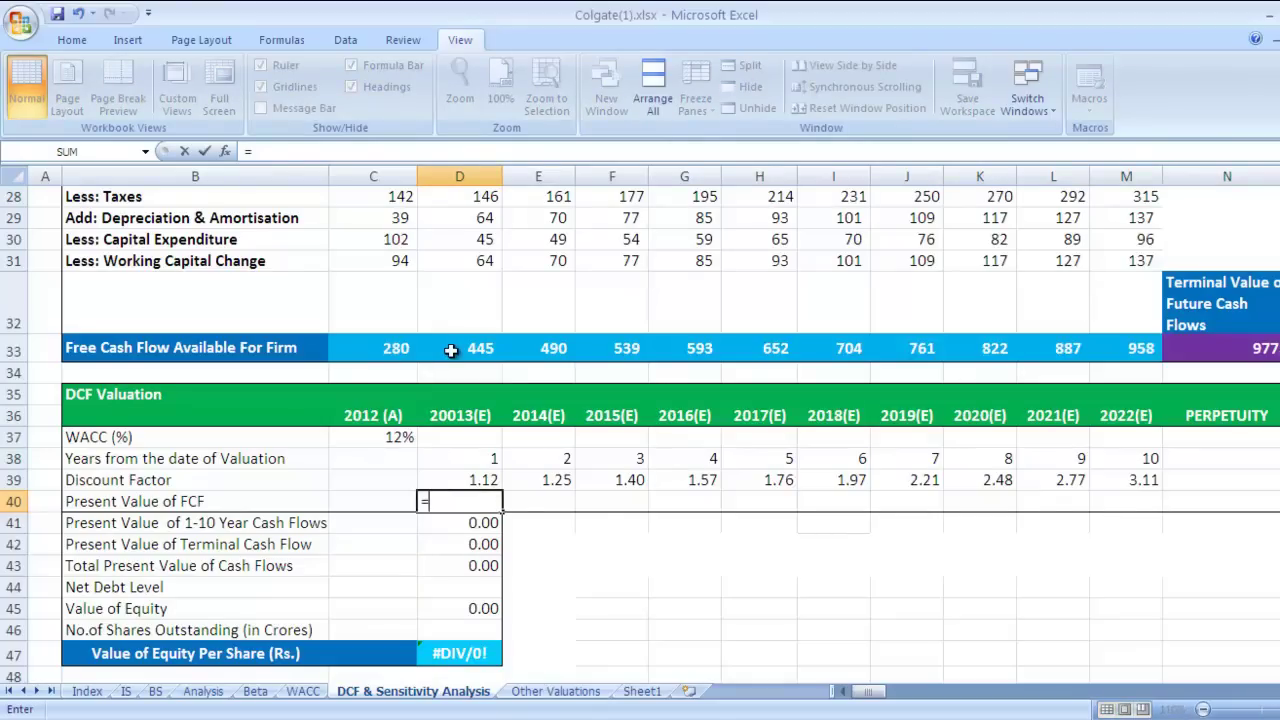
click(451, 350)
text(/)
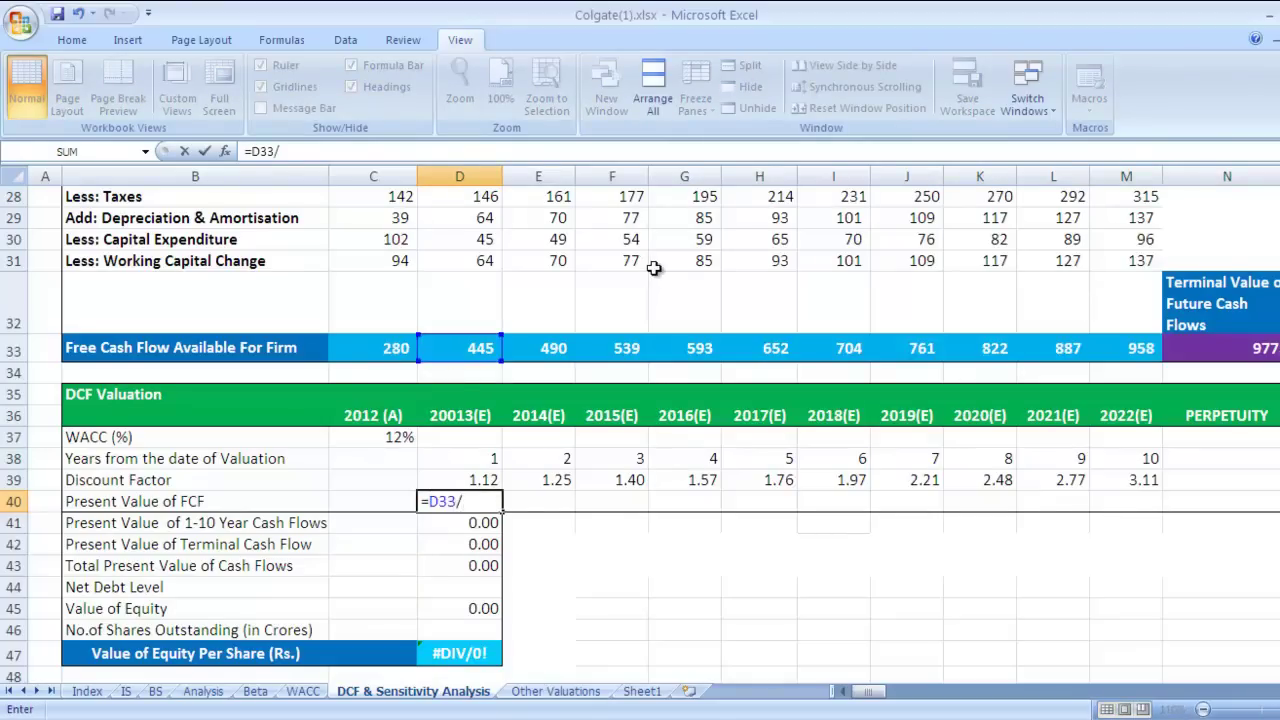
click(486, 482)
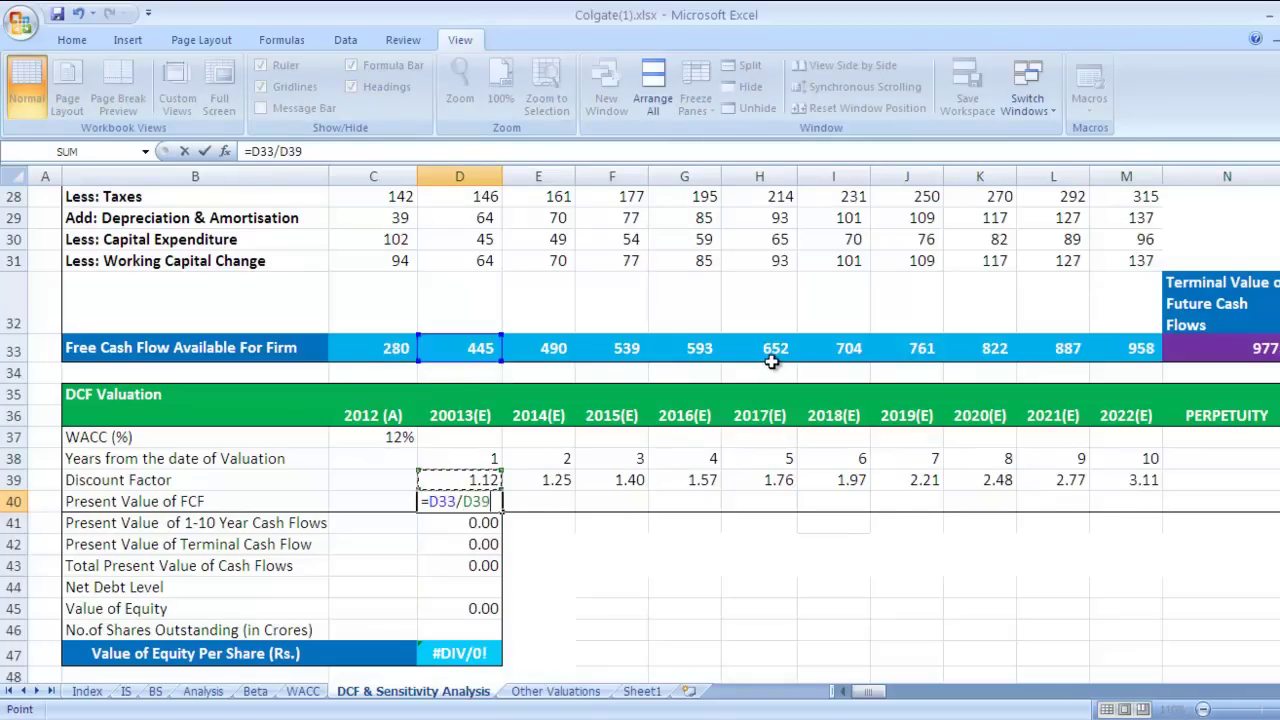
key(Return)
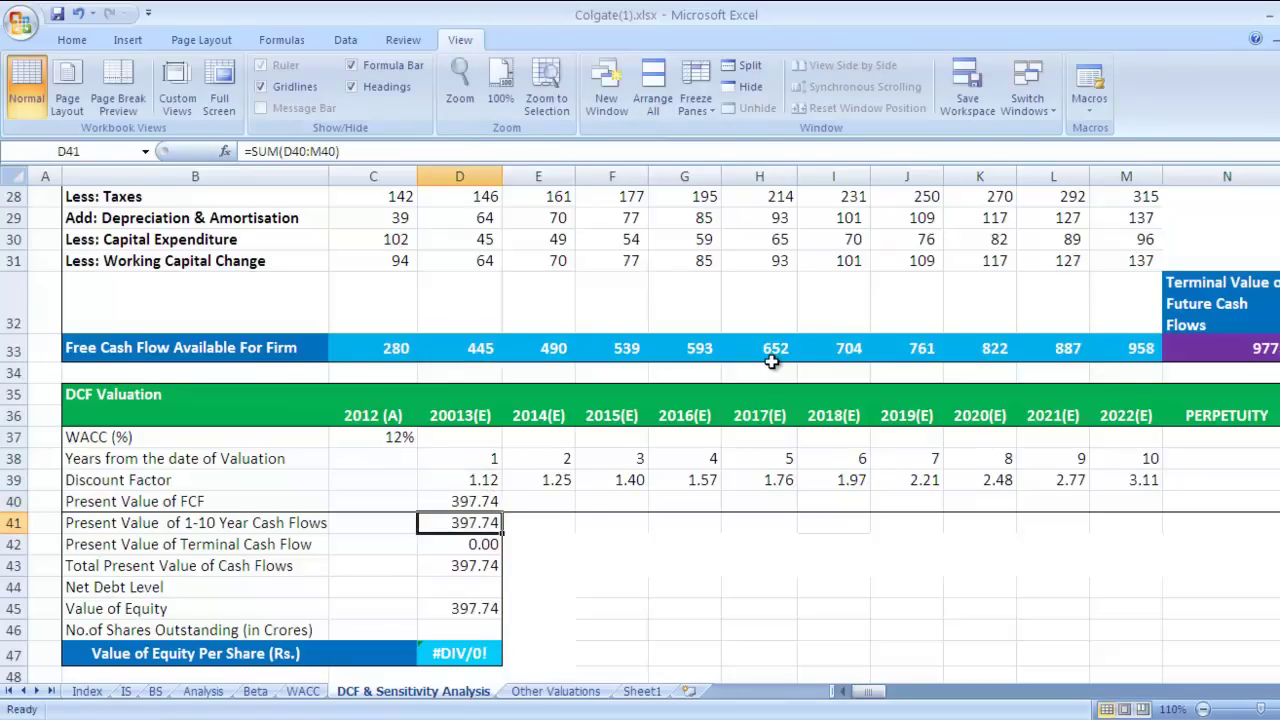
click(484, 501)
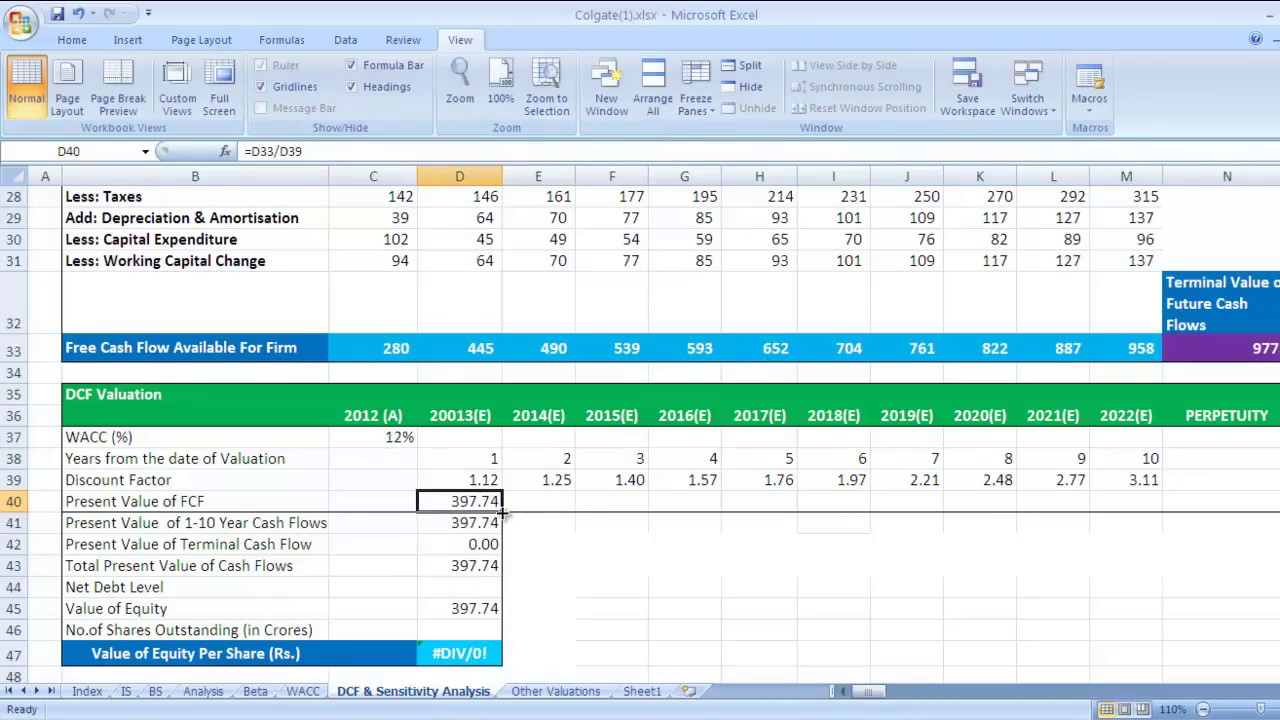
drag(503, 512, 1137, 511)
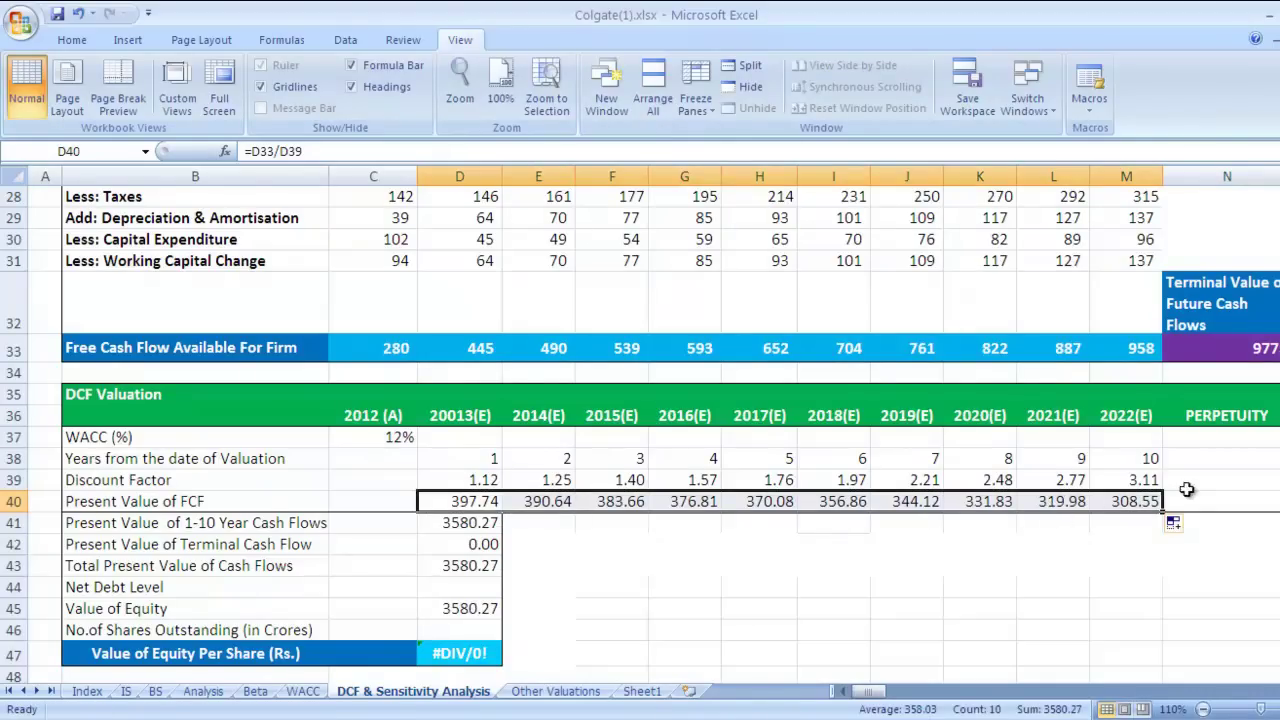
click(1110, 524)
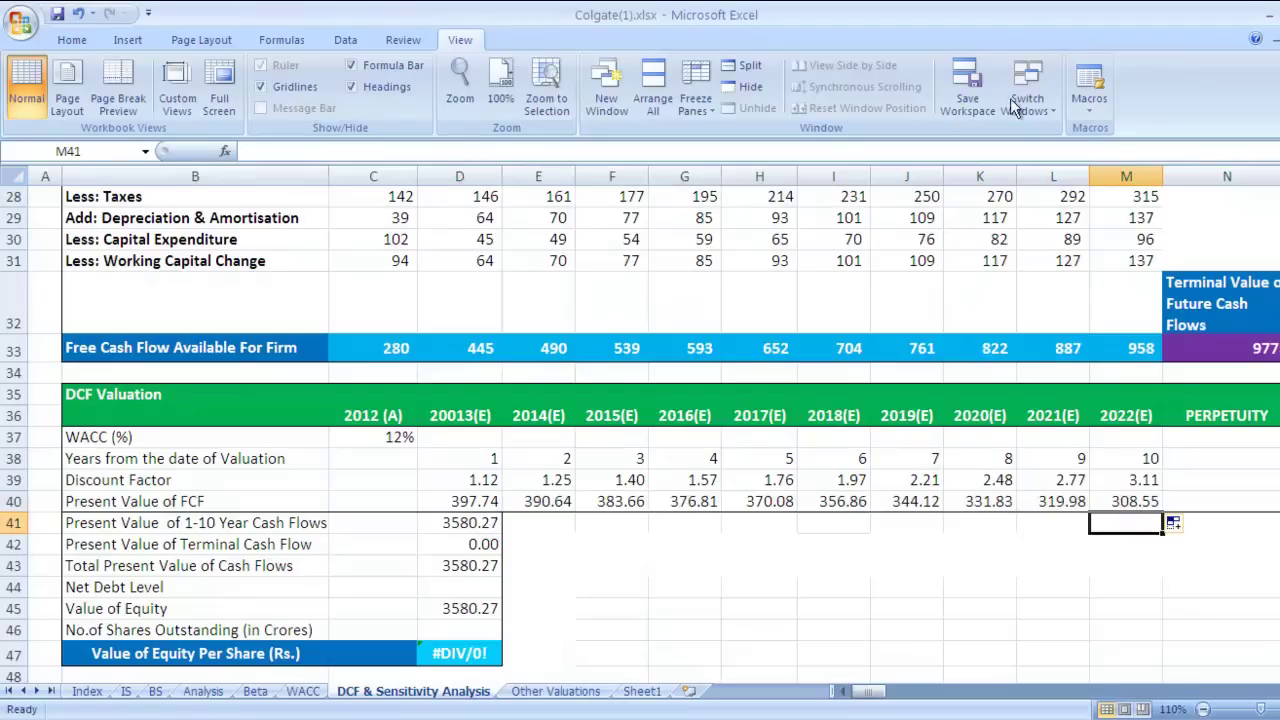
click(1135, 505)
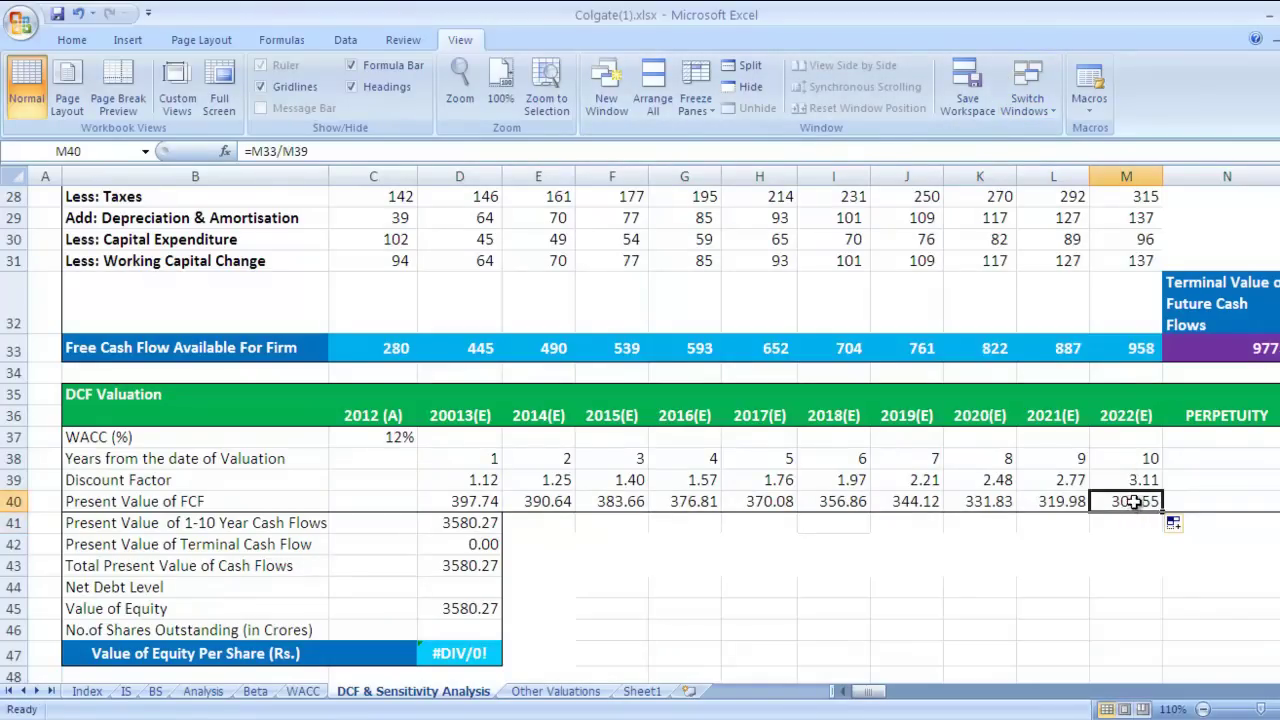
key(F2)
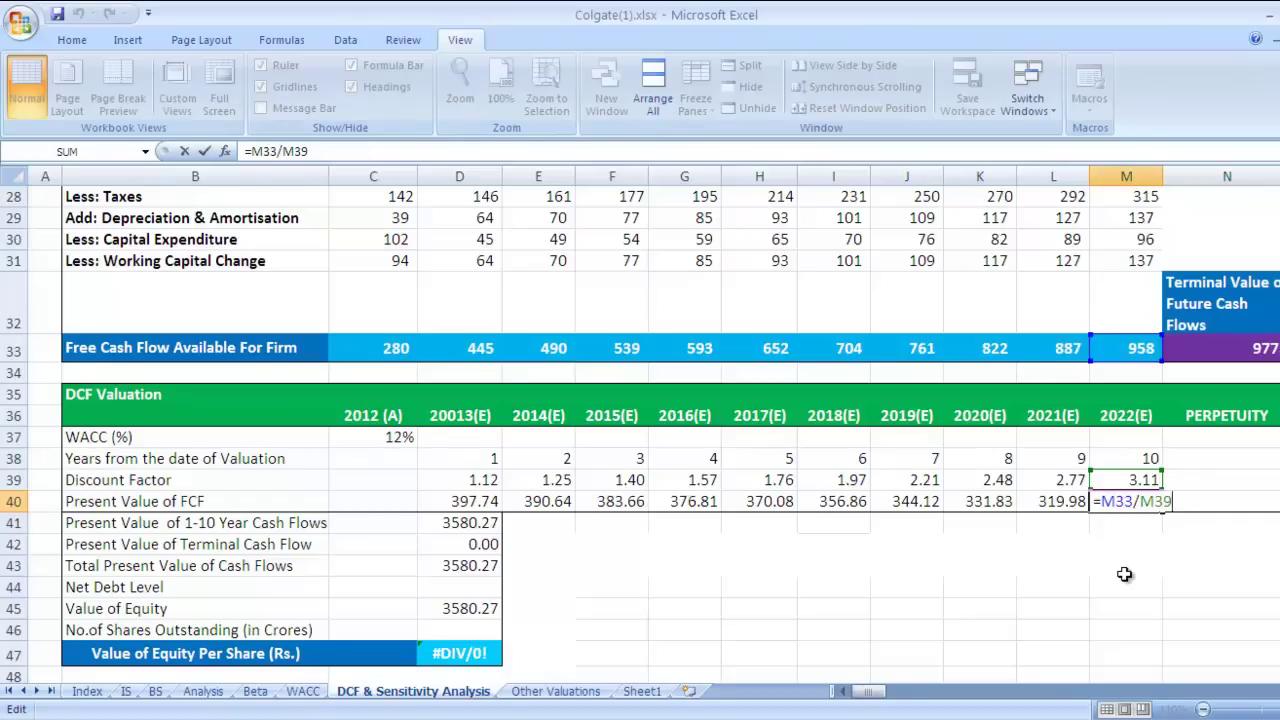
key(Return)
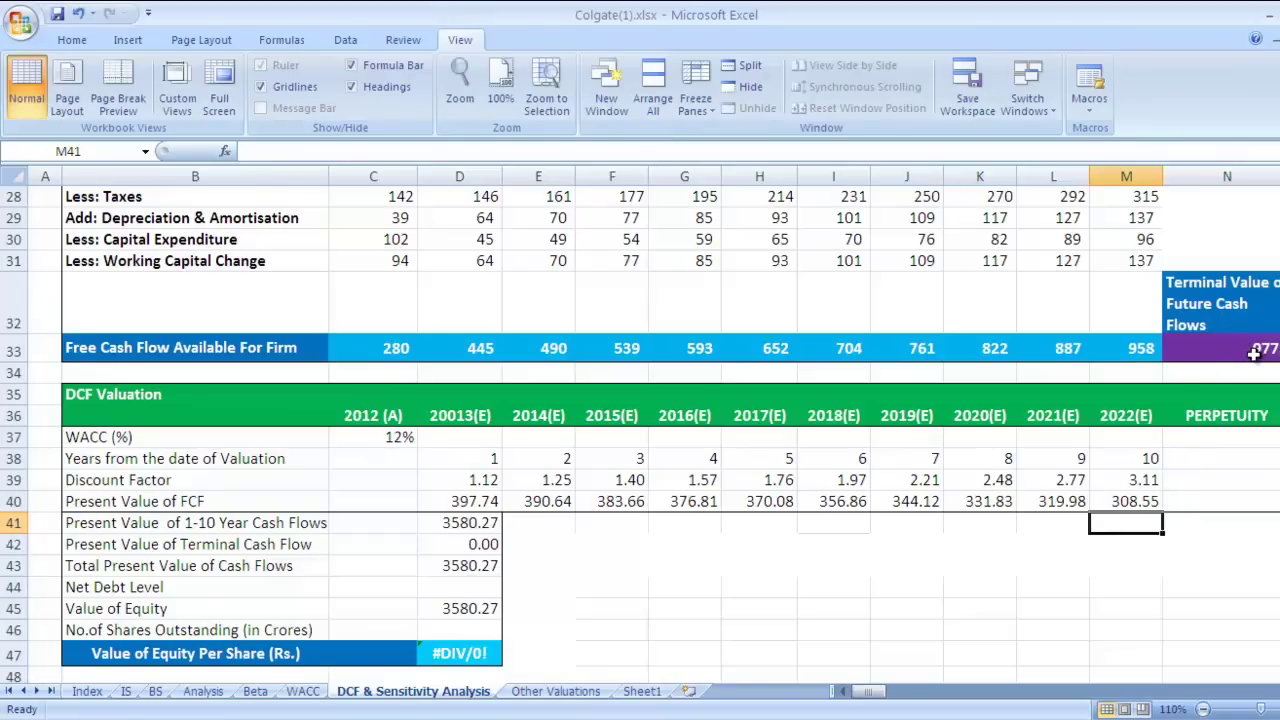
Step: Paste the 2022 discount factor into the perpetuity column, then undo it
click(1157, 487)
key(ctrl+c)
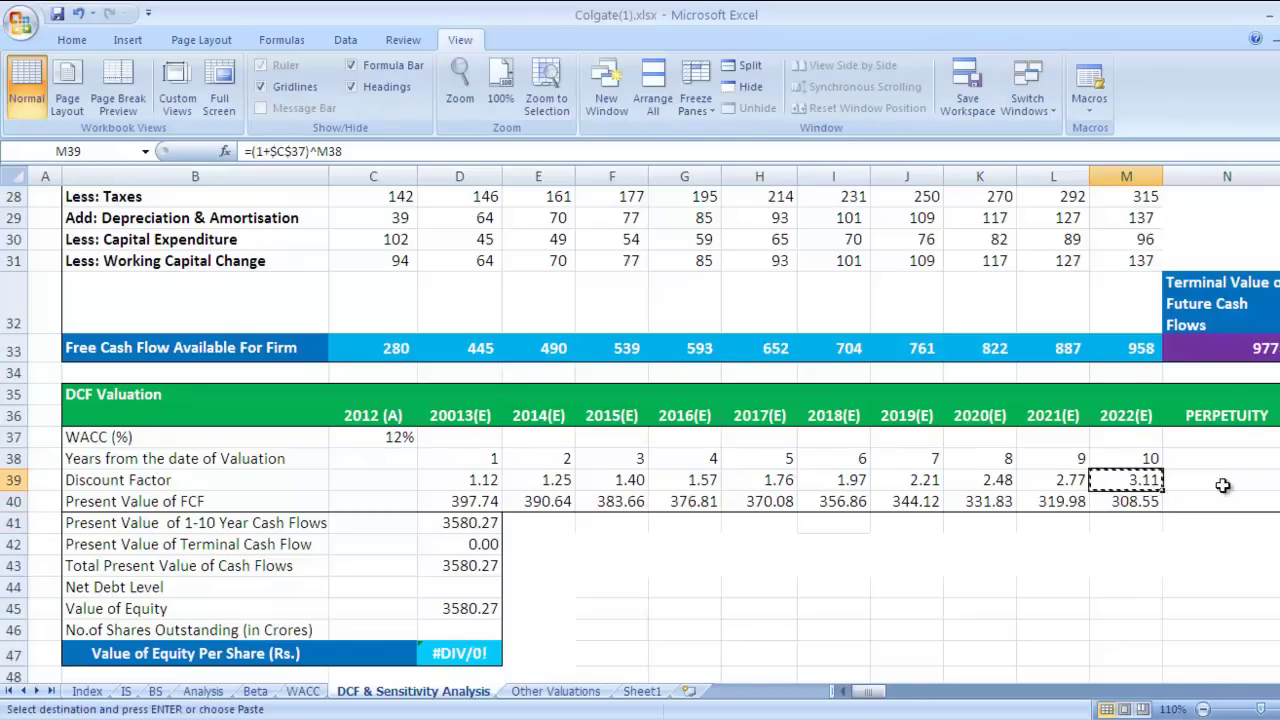
click(1222, 480)
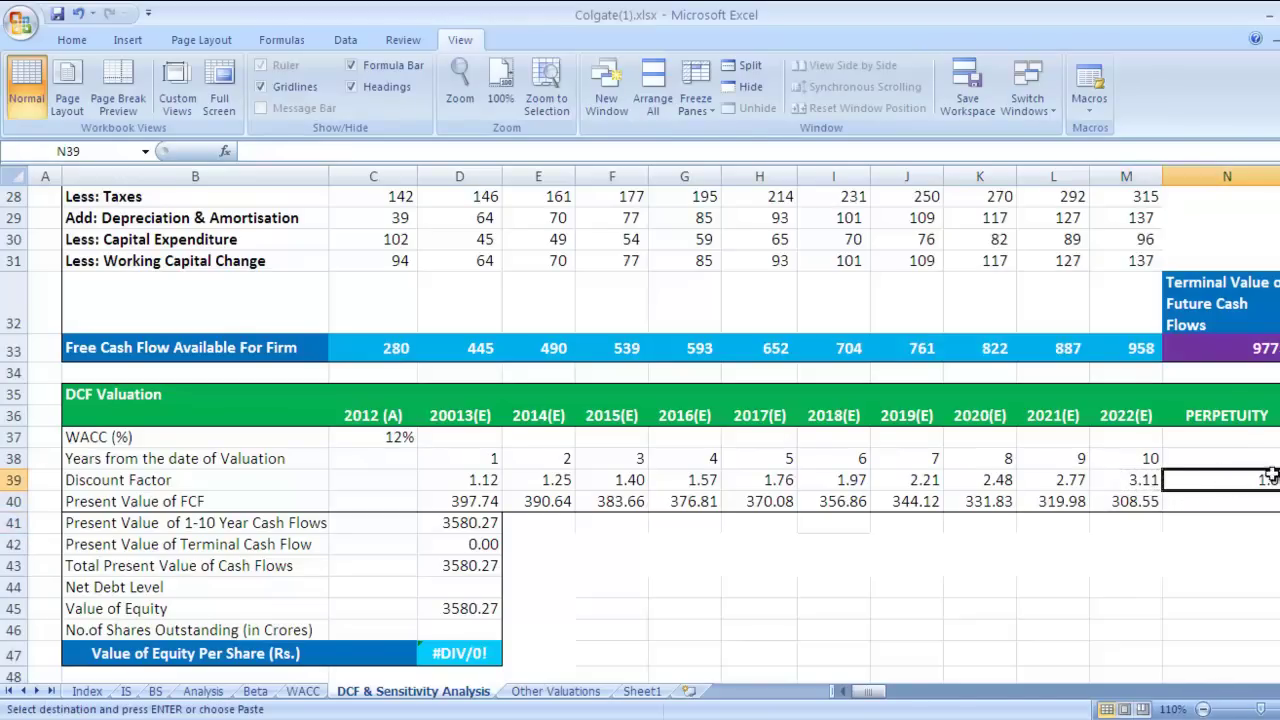
key(ctrl+v)
key(Escape)
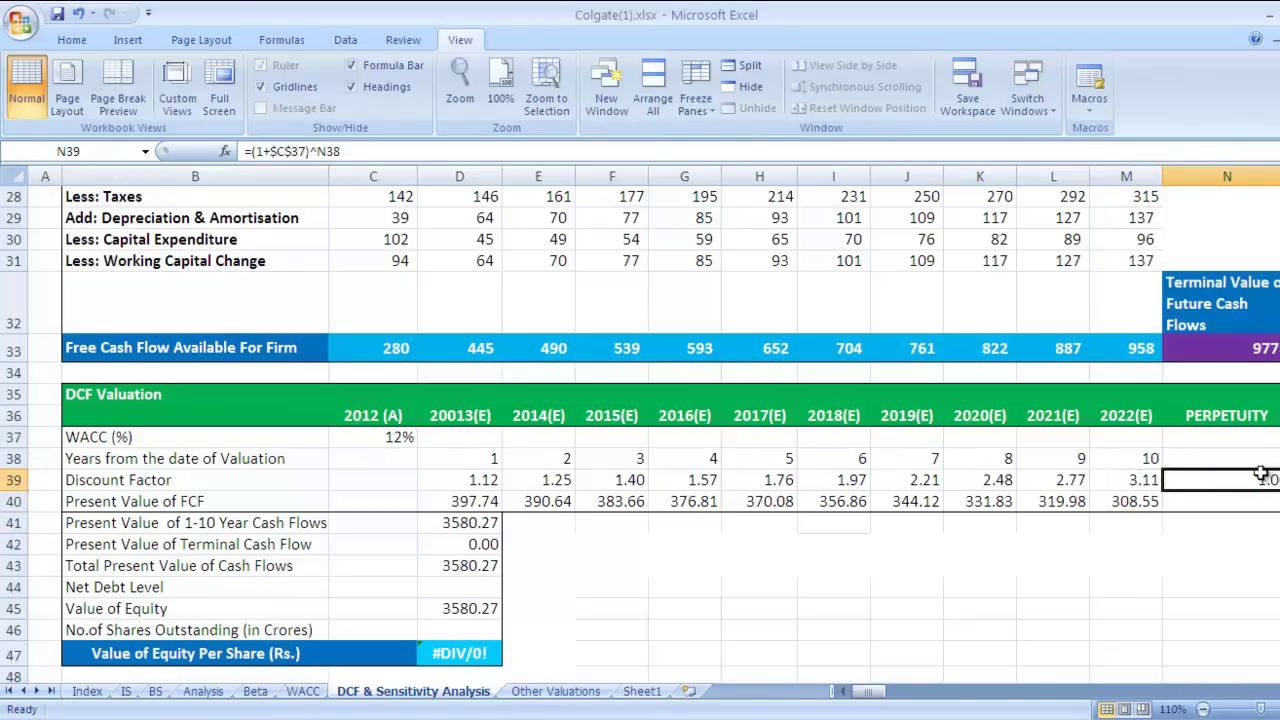
key(ctrl+z)
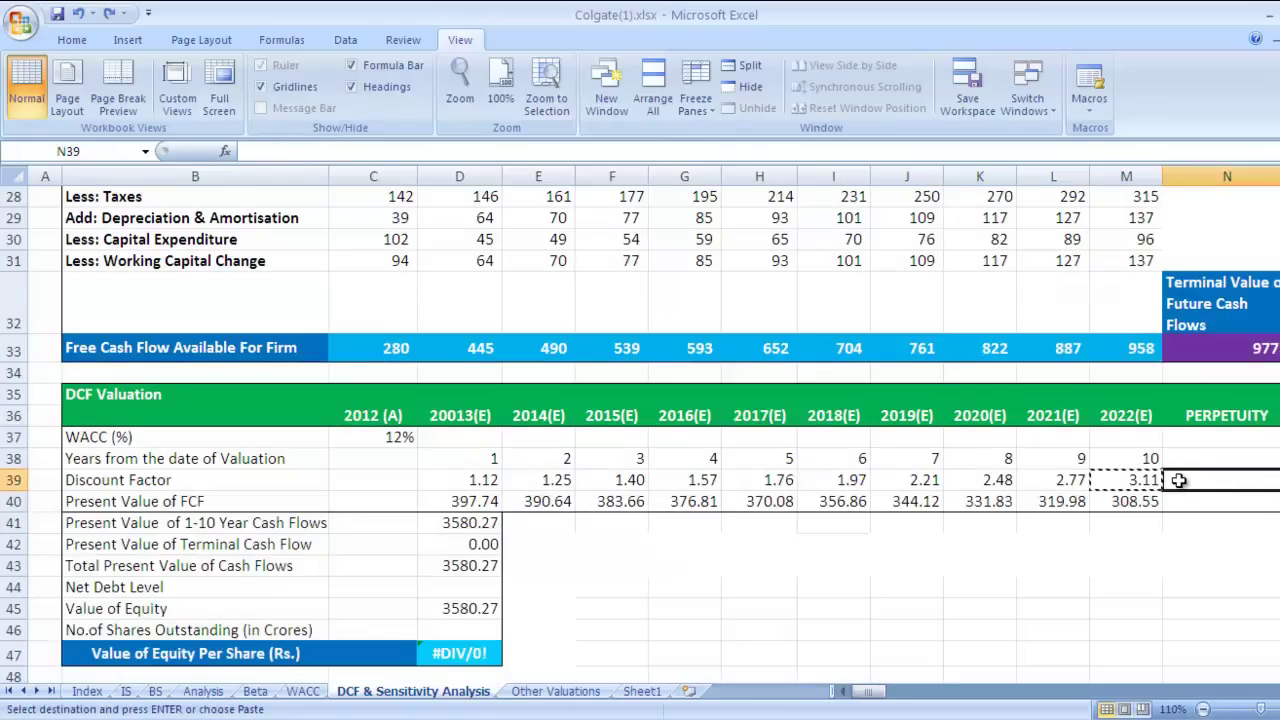
key(Escape)
Step: Set N40 to terminal value divided by the 2022 discount factor, giving 3147.21
click(1198, 500)
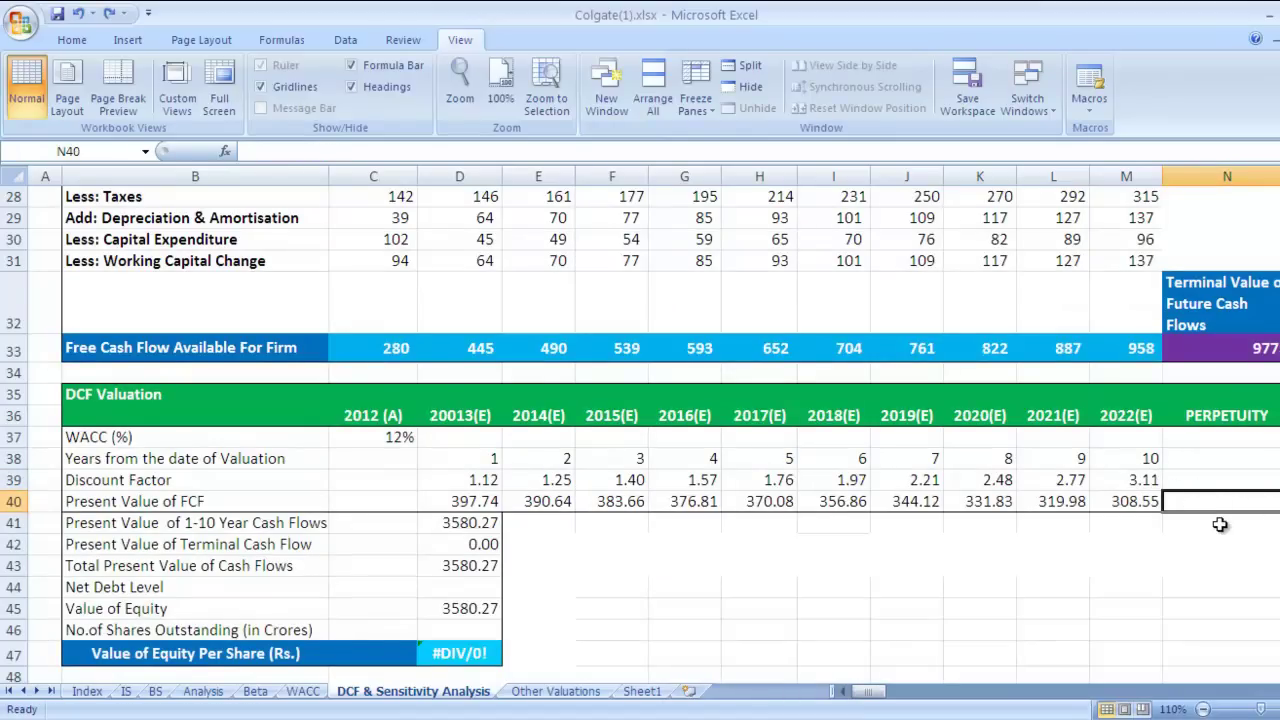
text(=)
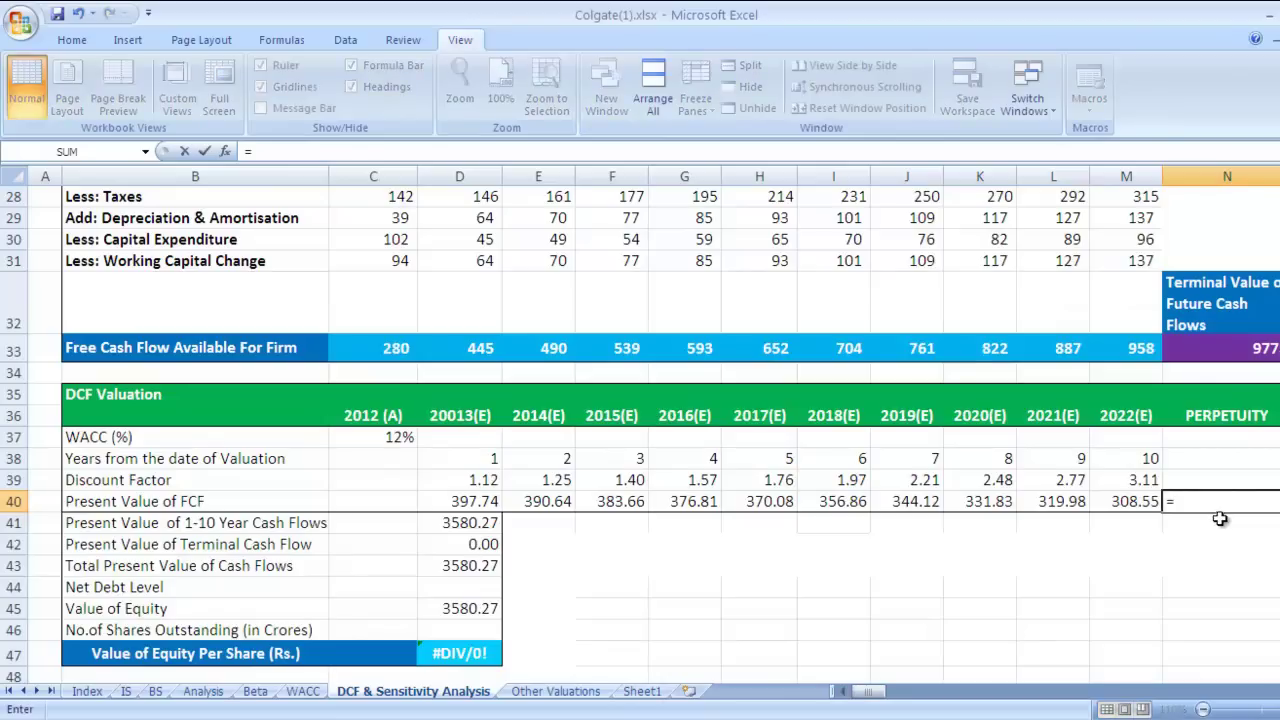
click(1208, 355)
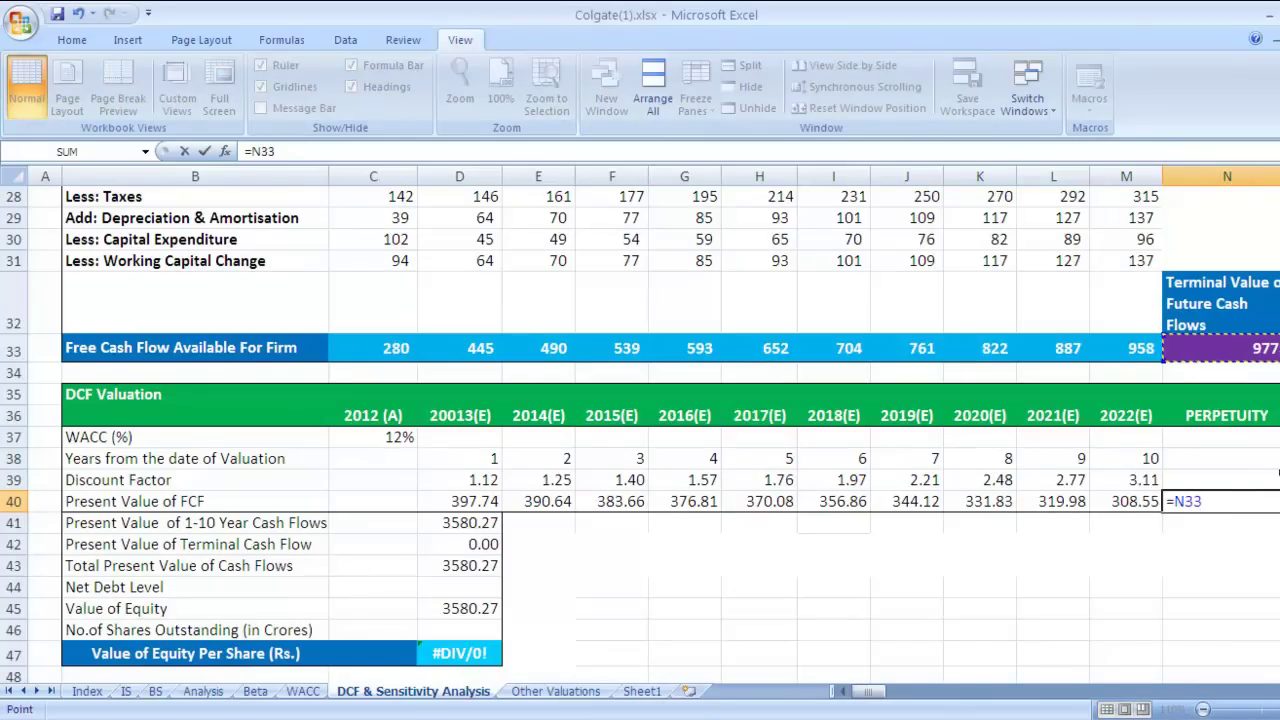
text(/)
click(1147, 479)
key(Return)
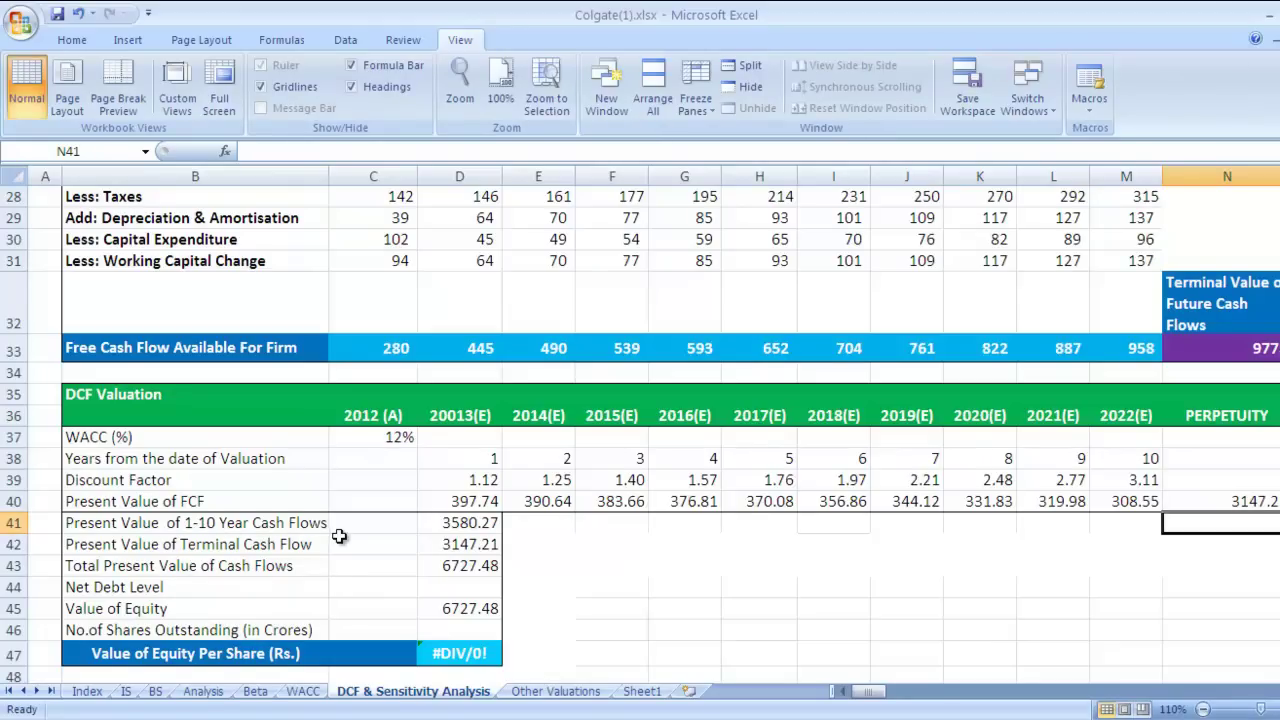
Step: Sum the yearly present values D40:M40 in D41 to get 3580.27
click(430, 528)
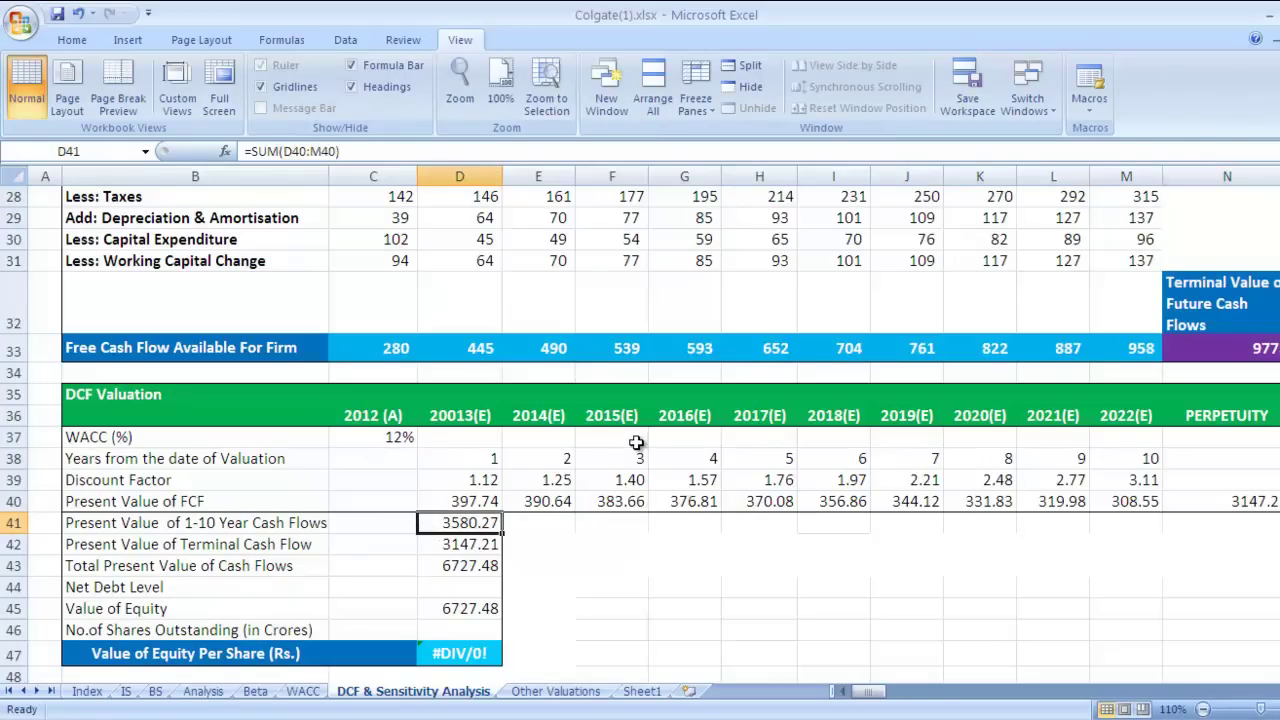
text(=)
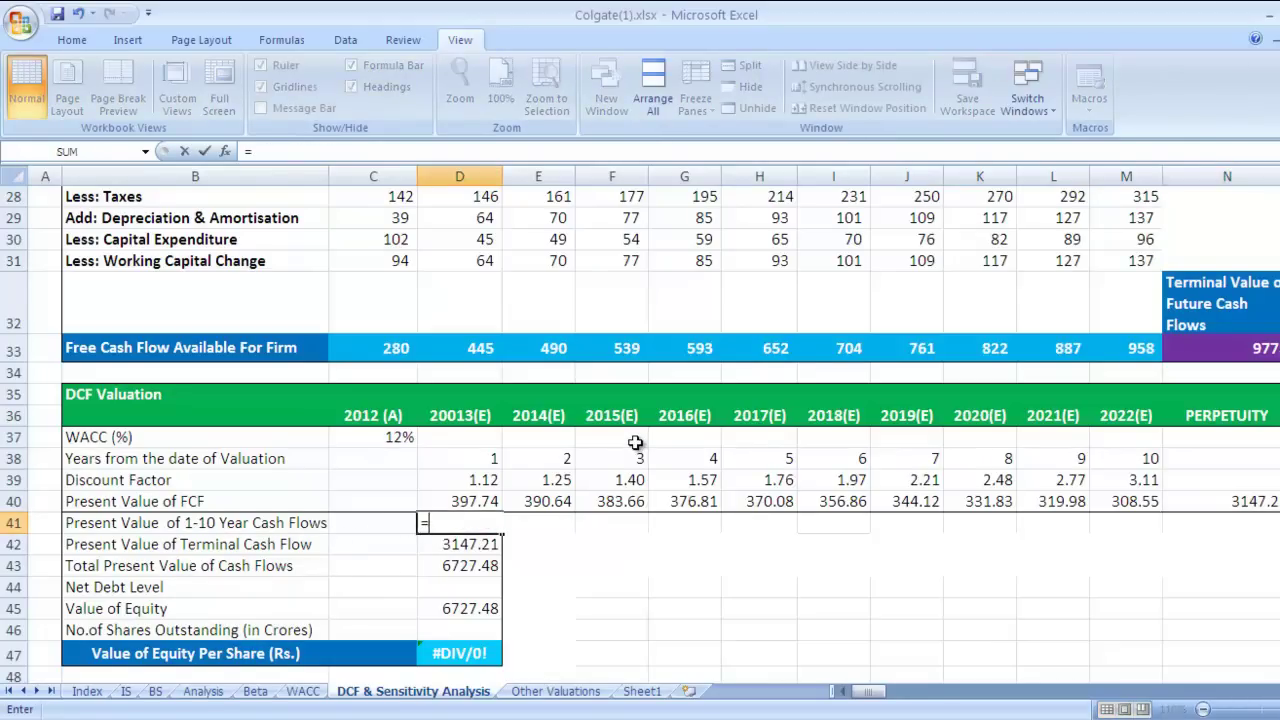
key(Tab)
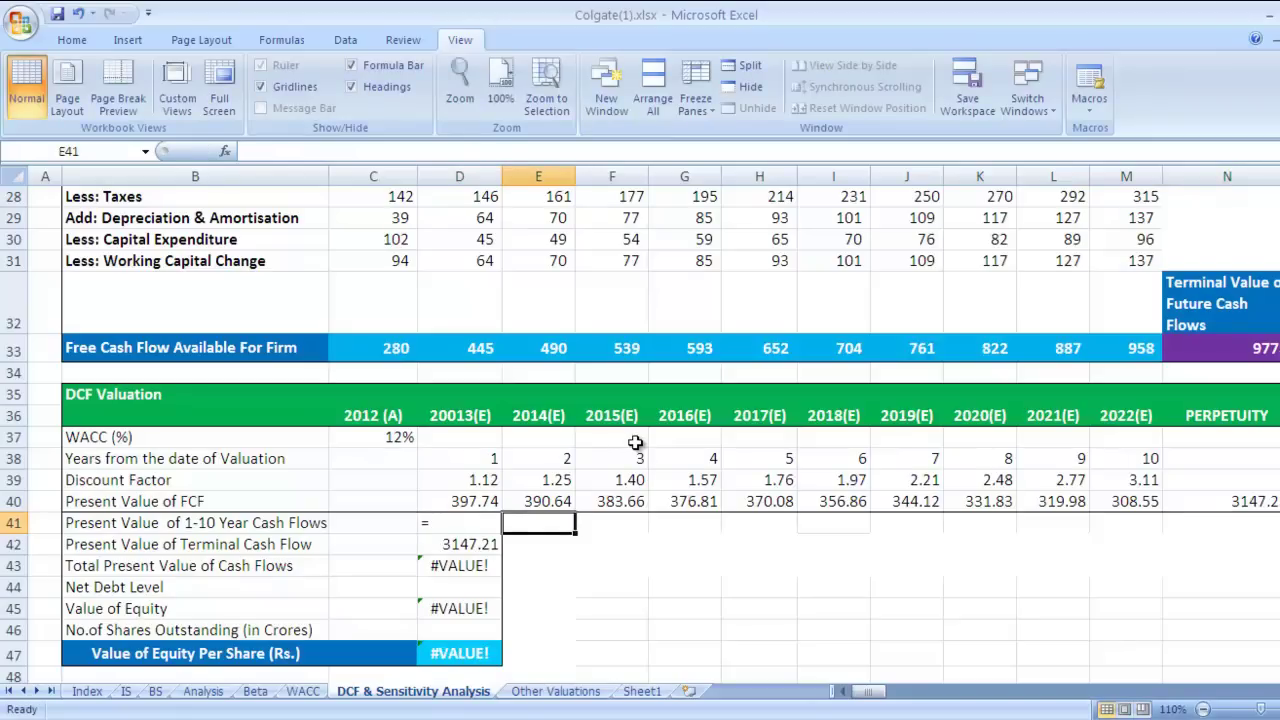
text(S)
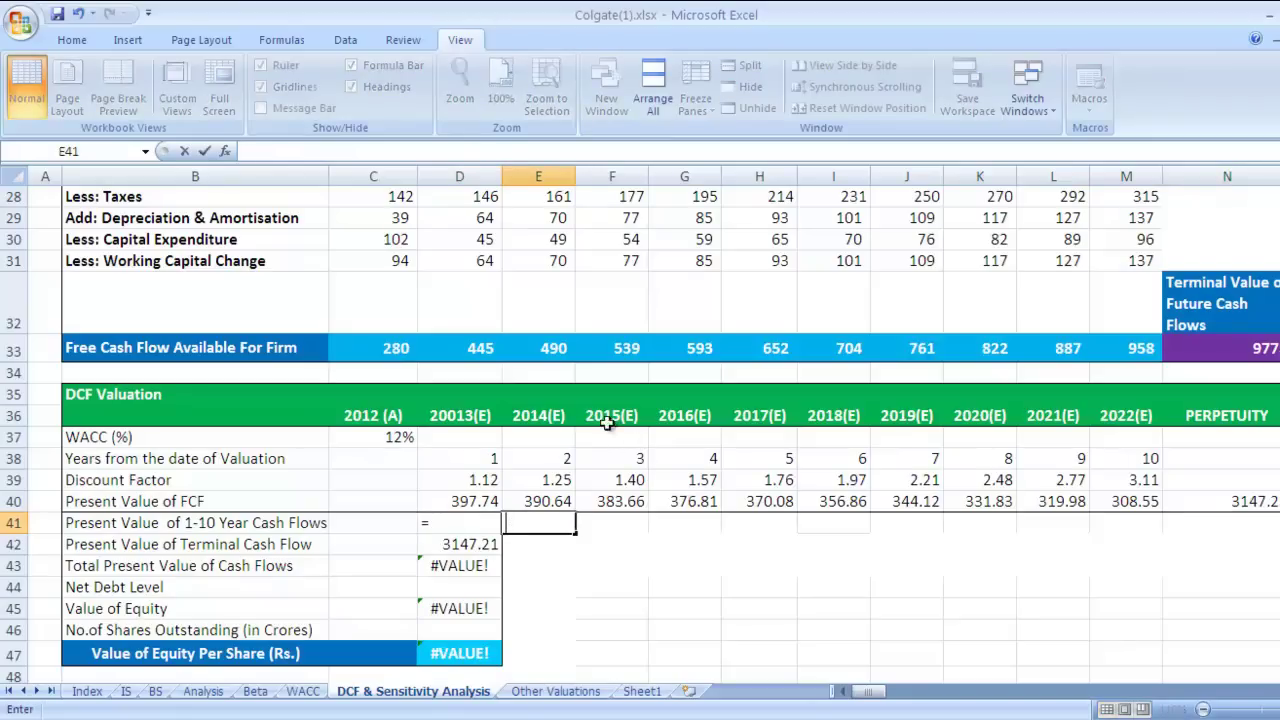
click(459, 524)
double_click(459, 524)
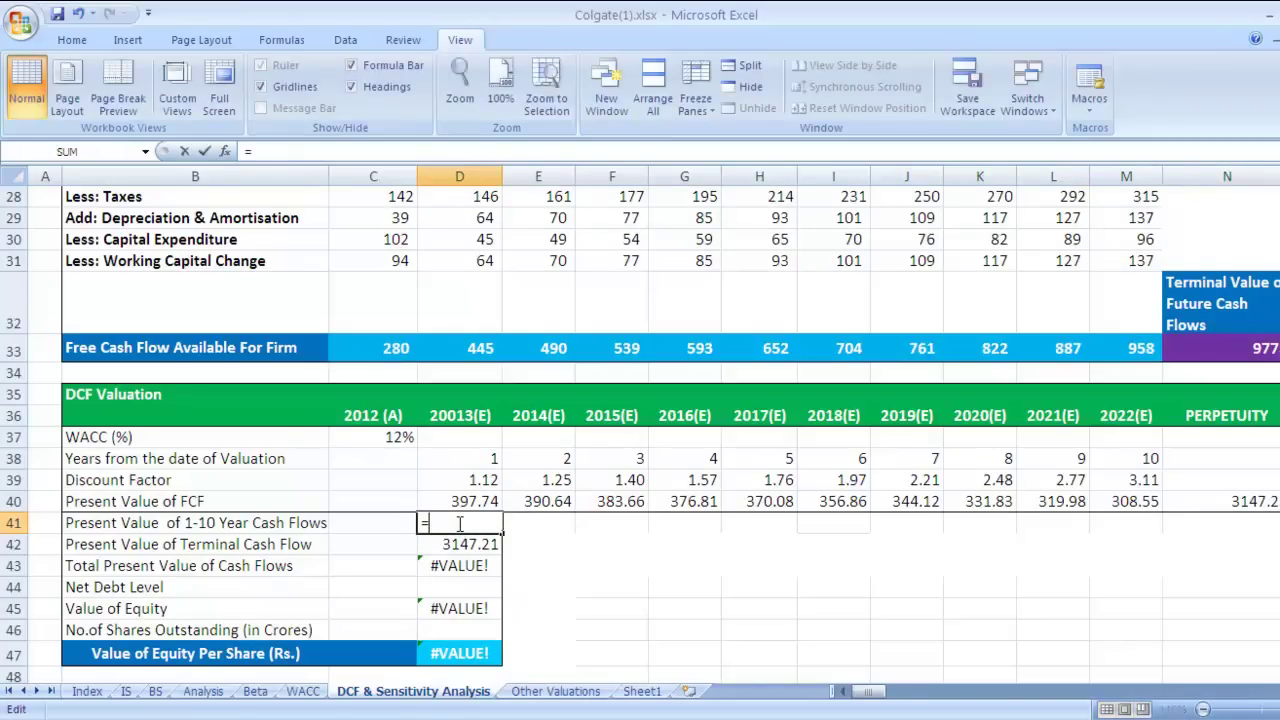
text(SUM)
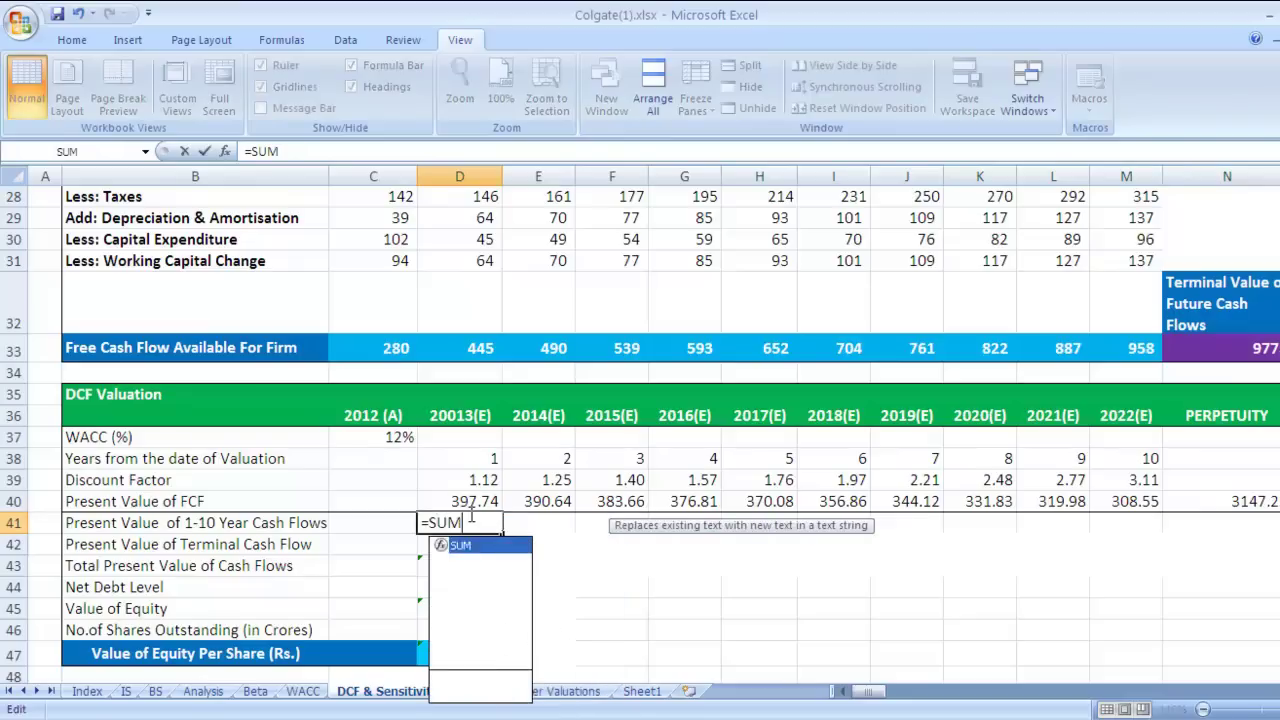
text(()
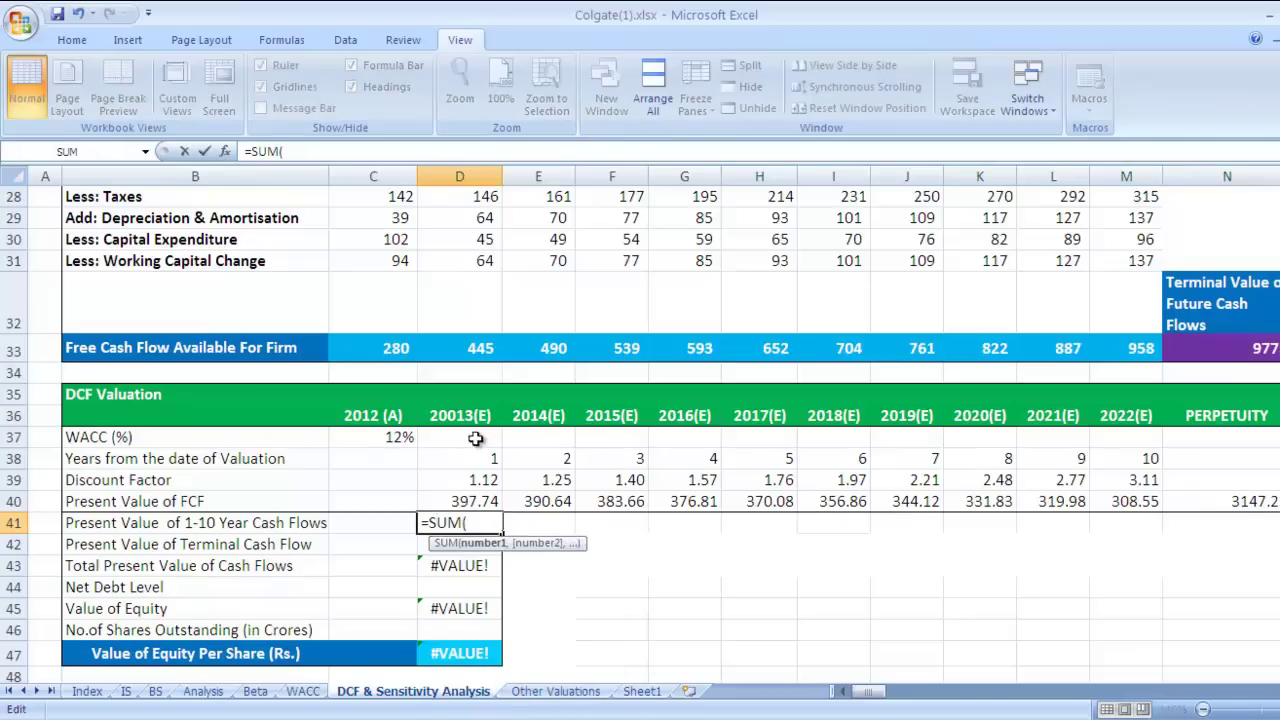
click(476, 501)
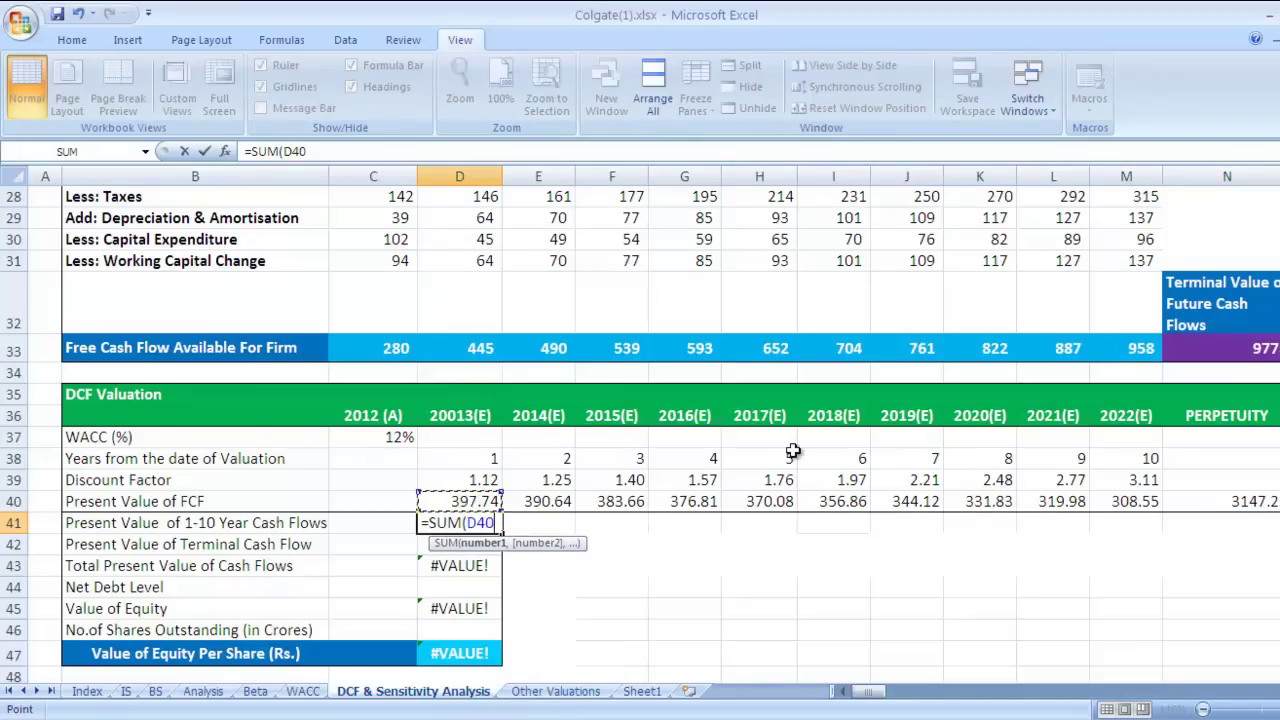
key(shift+Right)
key(shift+Right)
key(shift+Right)
key(shift+Right)
key(shift+Right)
key(shift+Right)
key(shift+Right)
key(shift+Right)
key(shift+Right)
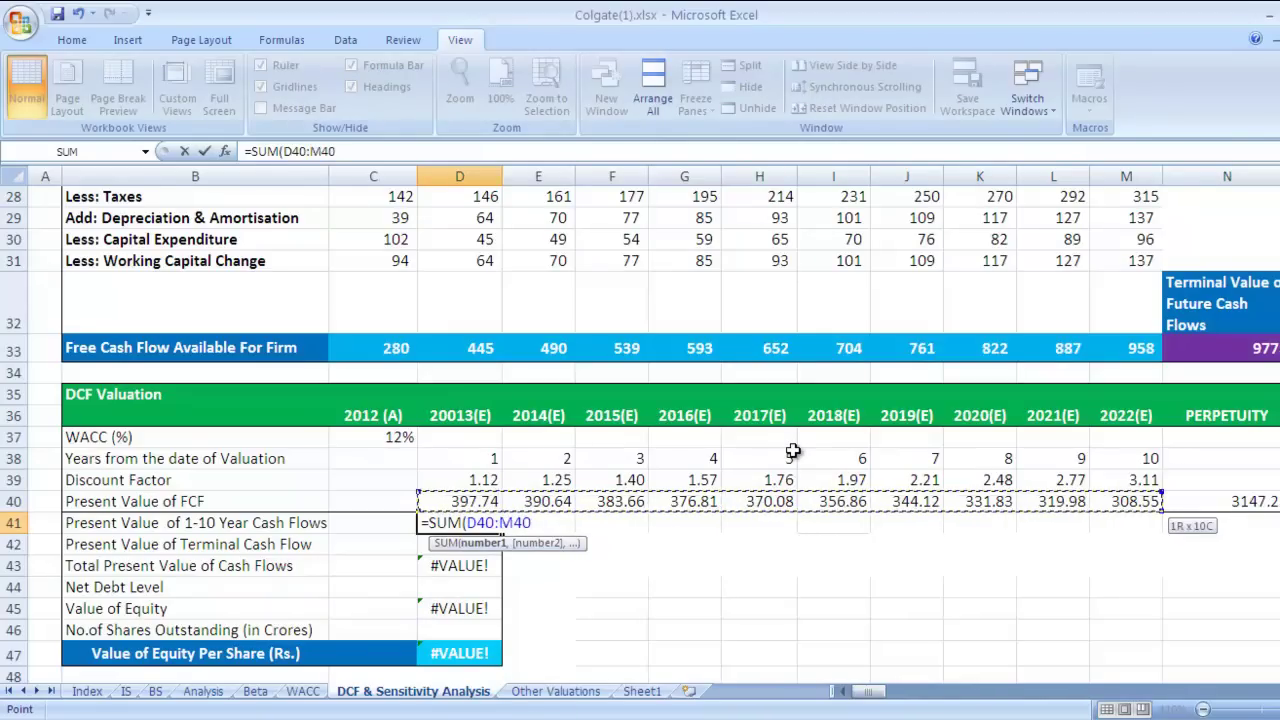
text())
key(Return)
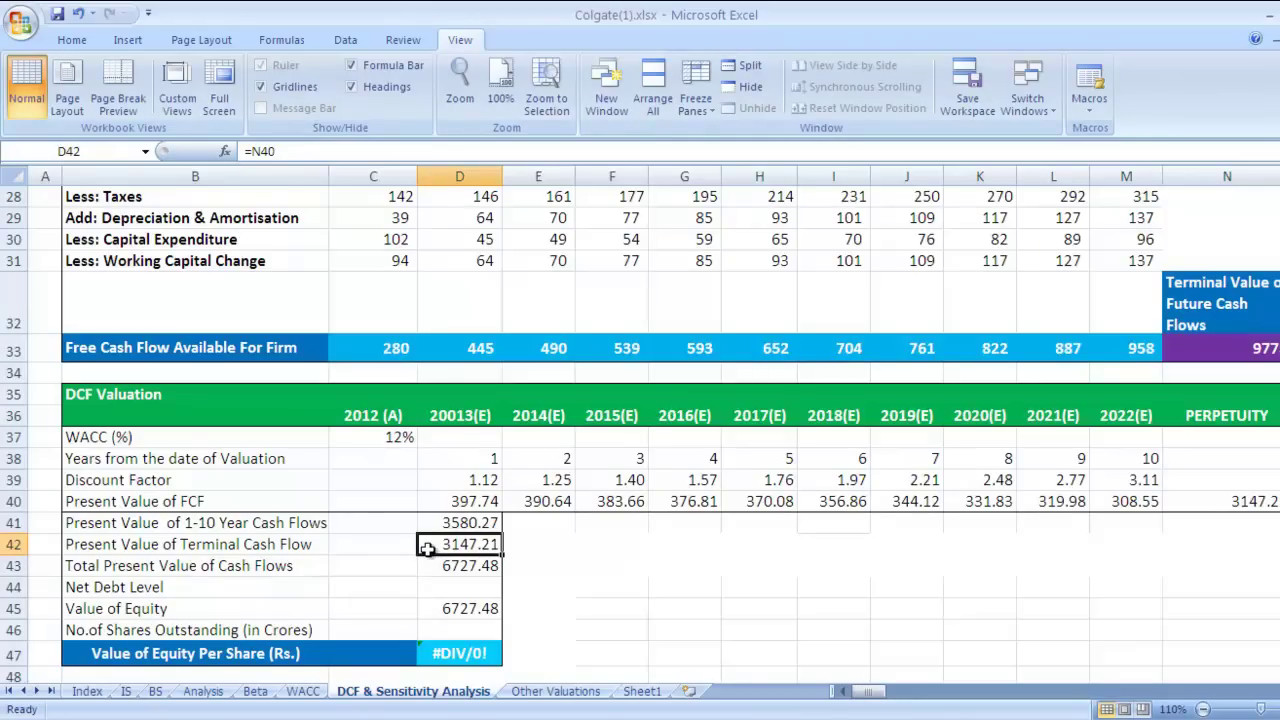
Step: Confirm D42 links to the 3147.21 perpetuity present value in N40
double_click(492, 543)
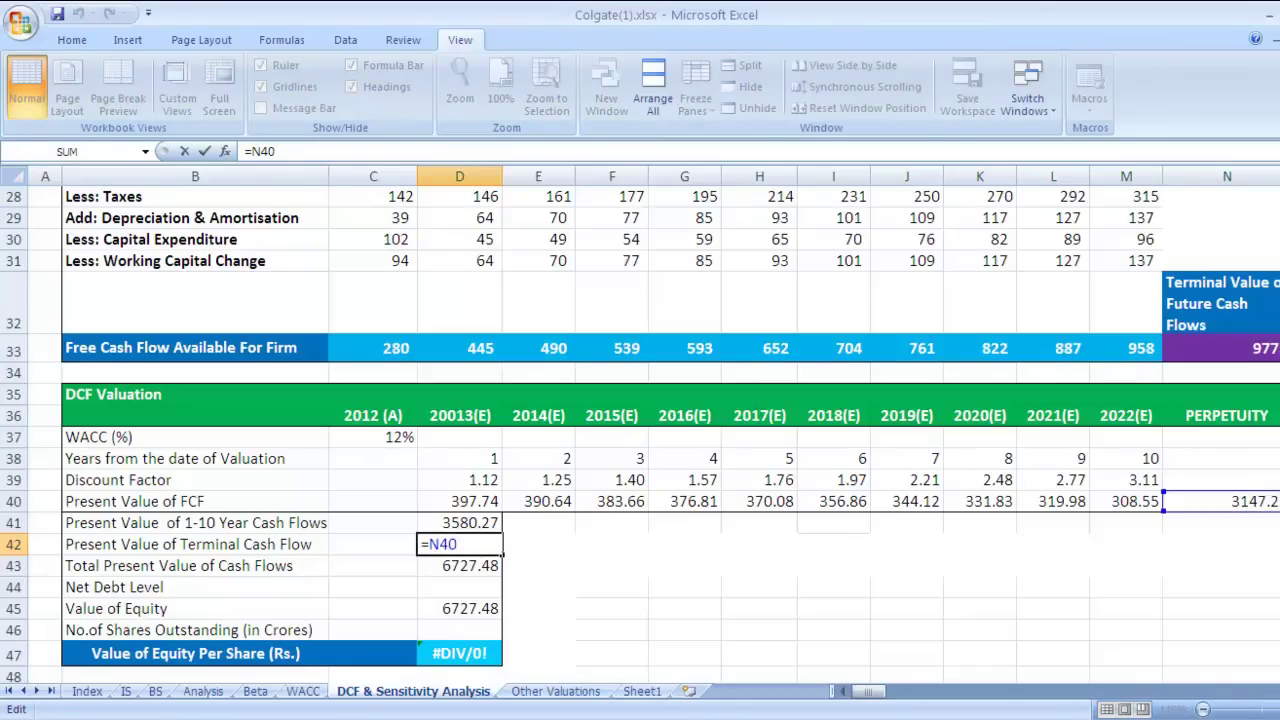
key(Return)
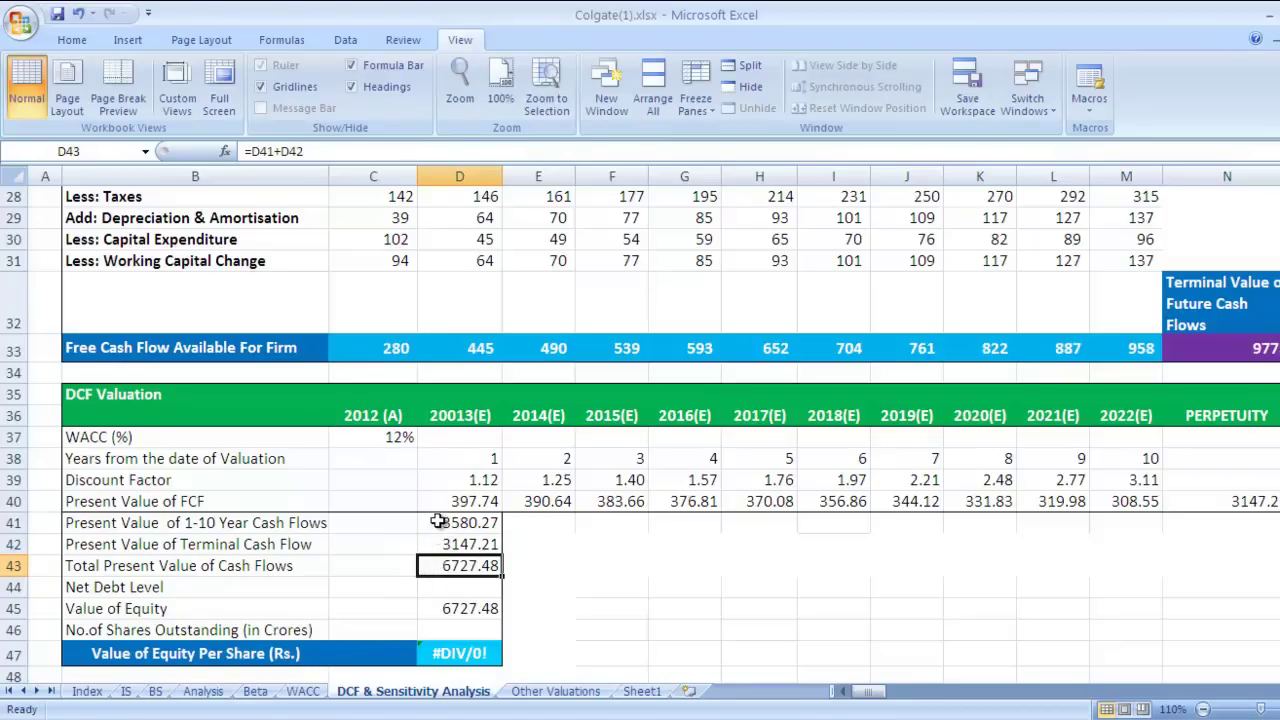
click(438, 521)
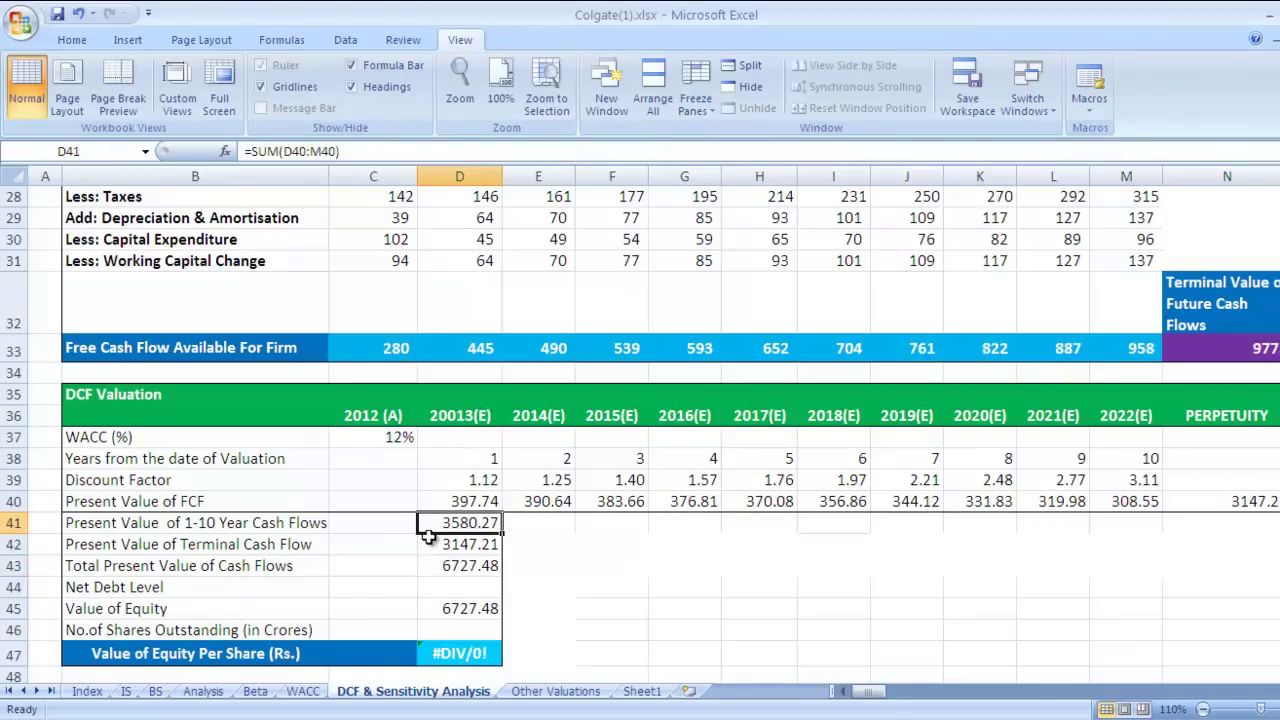
click(428, 540)
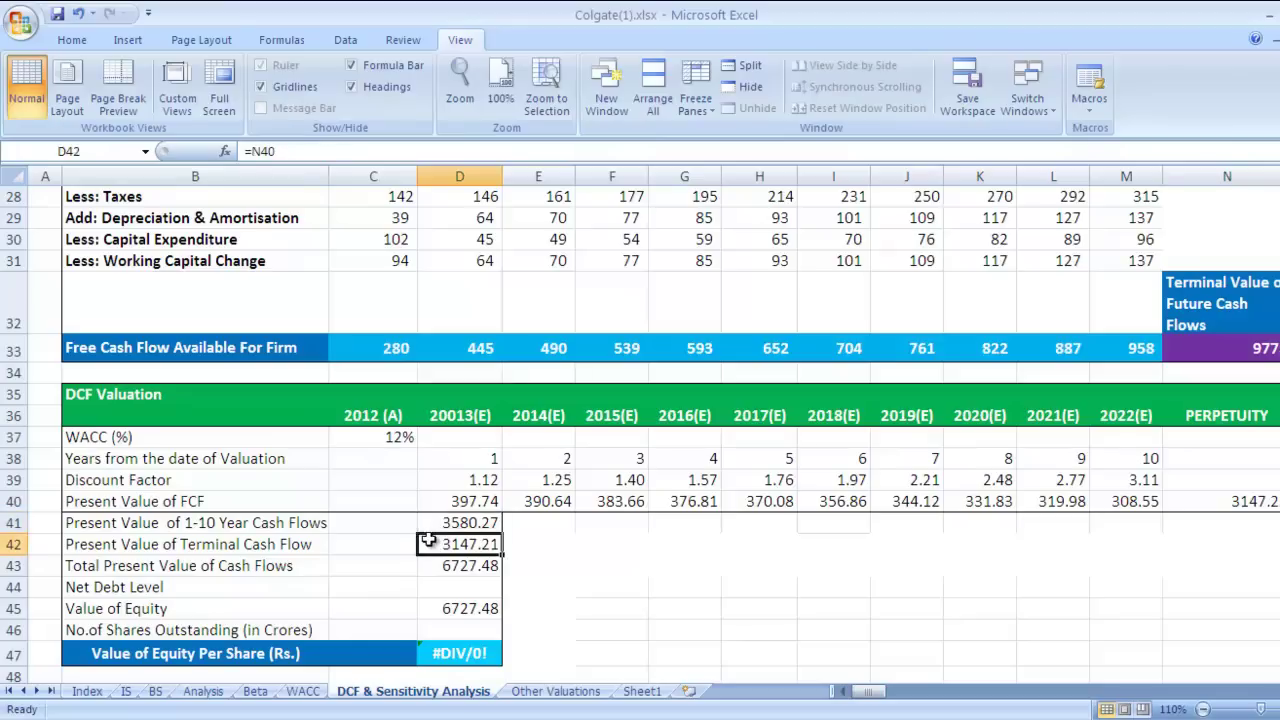
Step: Confirm D43's total present value formula =D41+D42, giving 6727.48
click(490, 566)
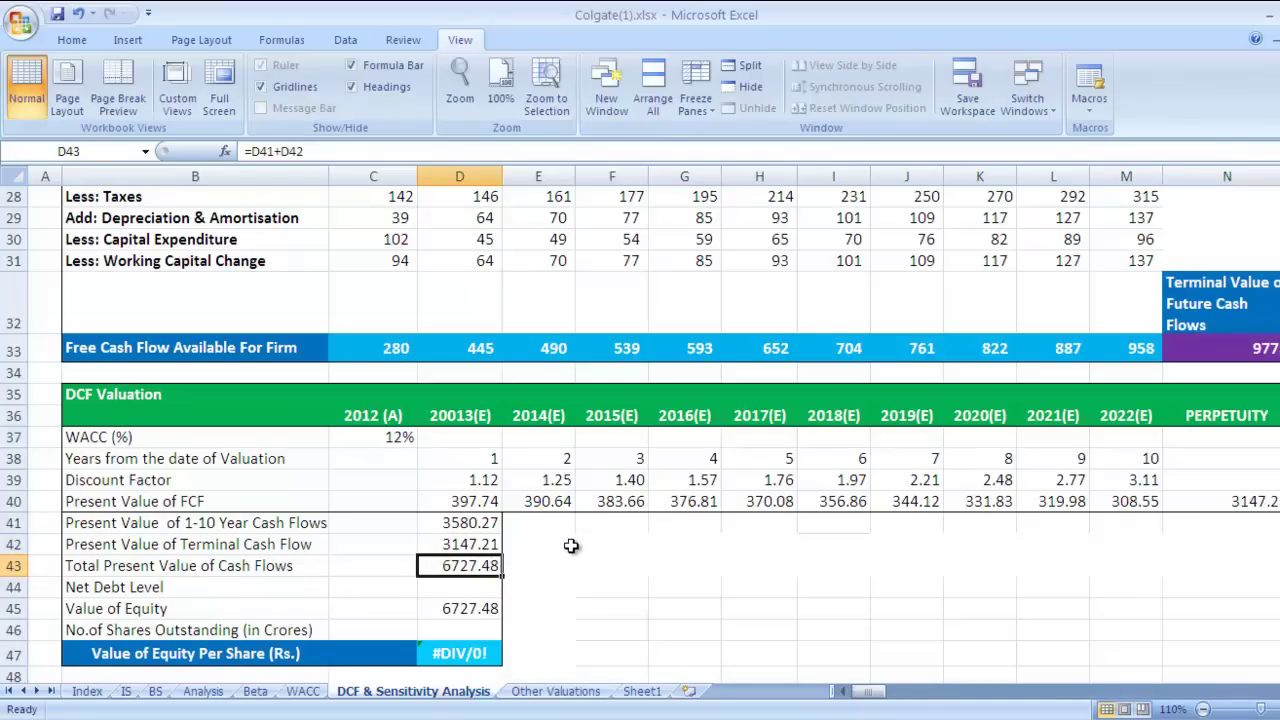
key(F5)
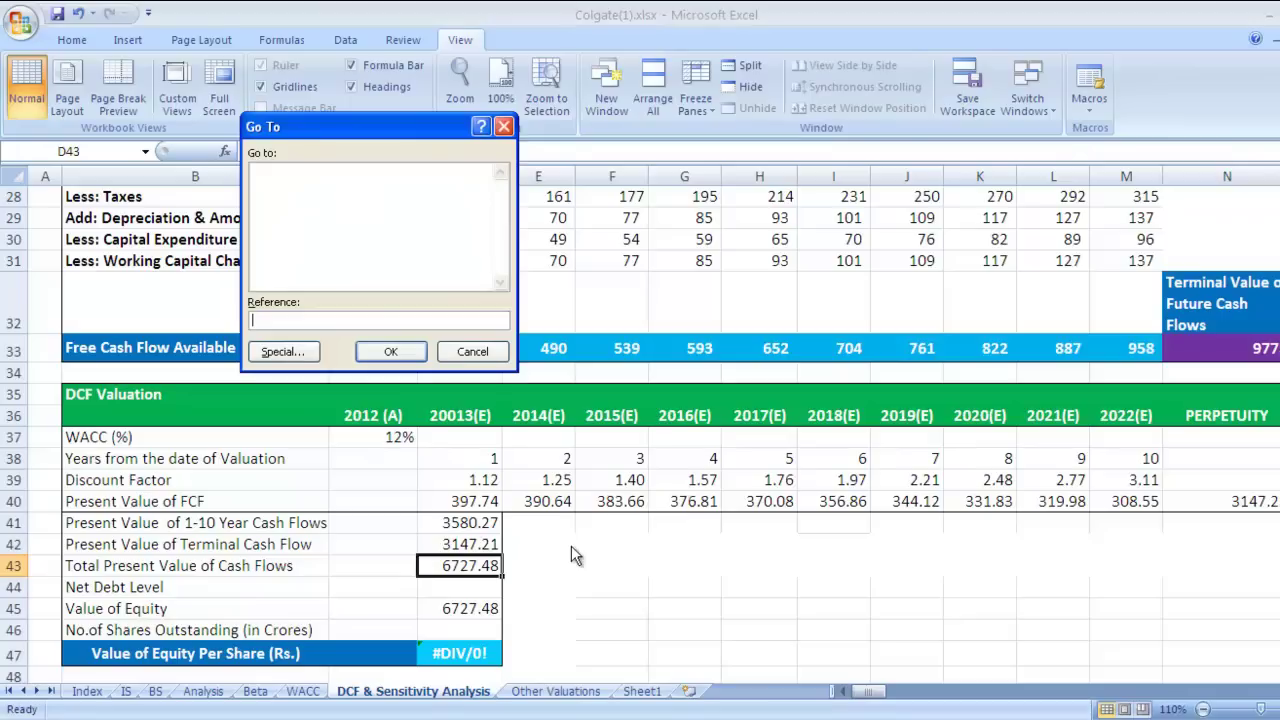
click(505, 127)
key(F2)
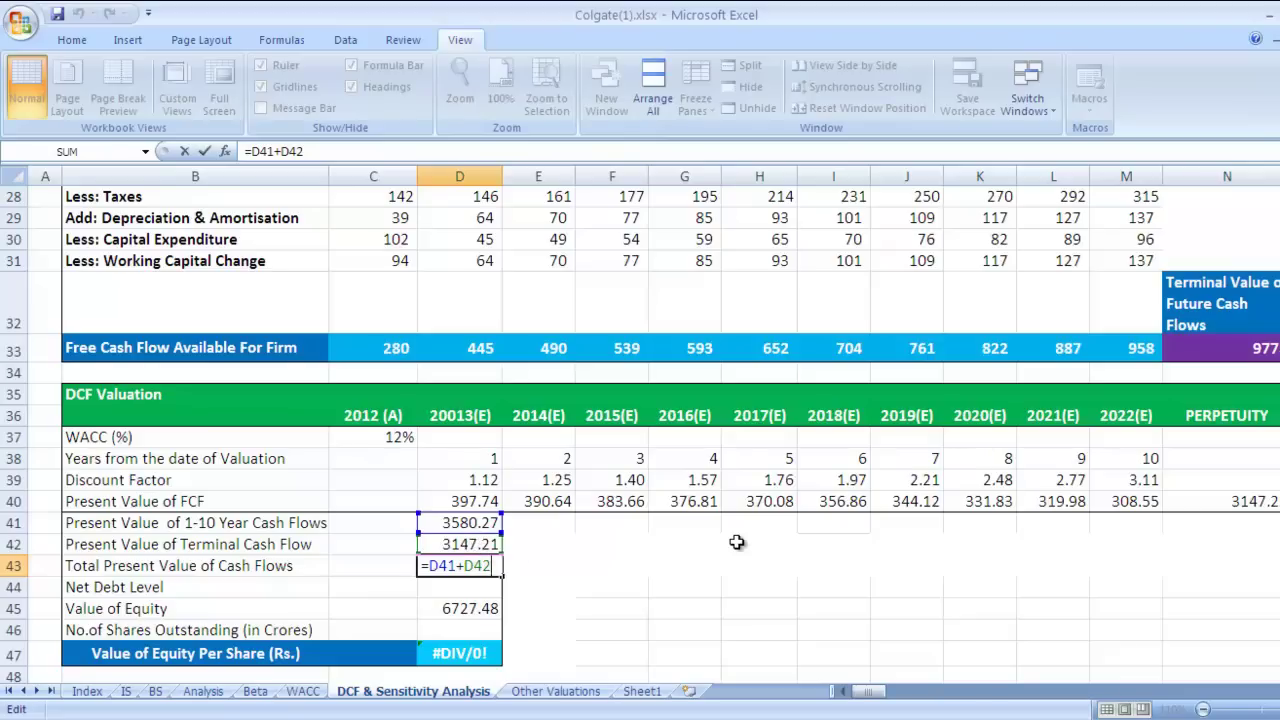
key(Return)
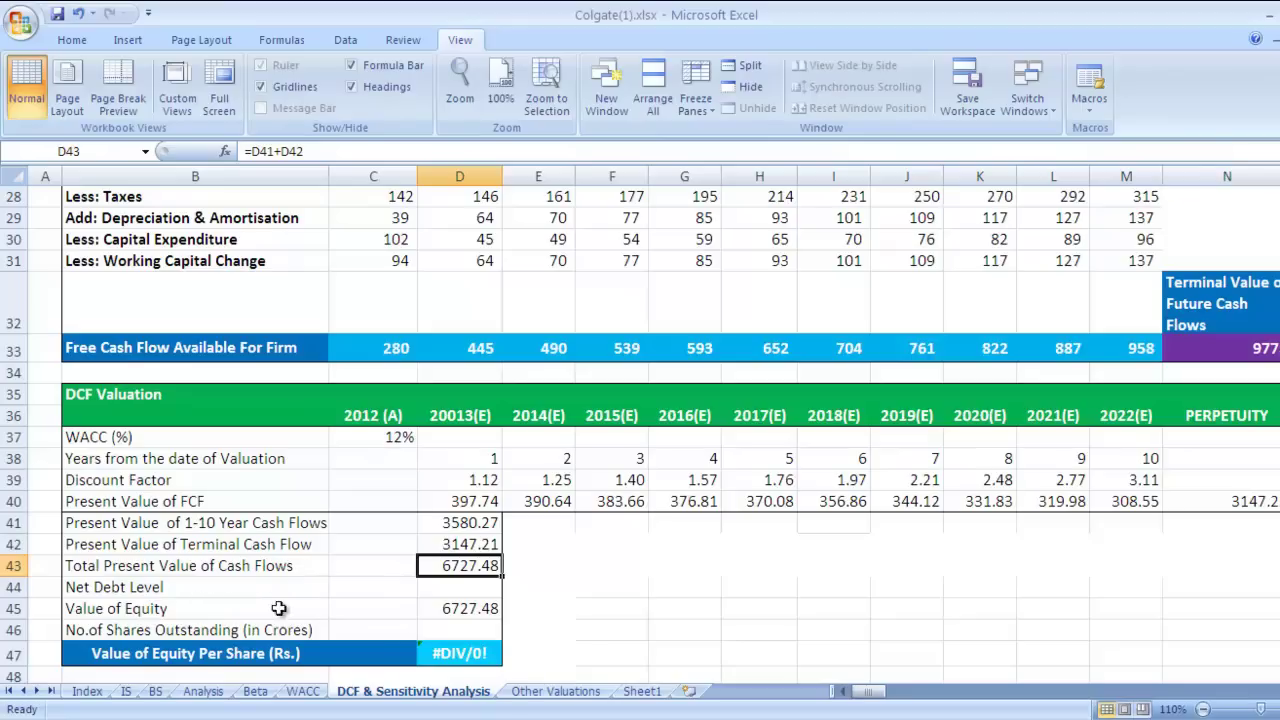
Step: Link the Net Debt Level in D44 to the -309.81 net debt input
click(421, 591)
text(=)
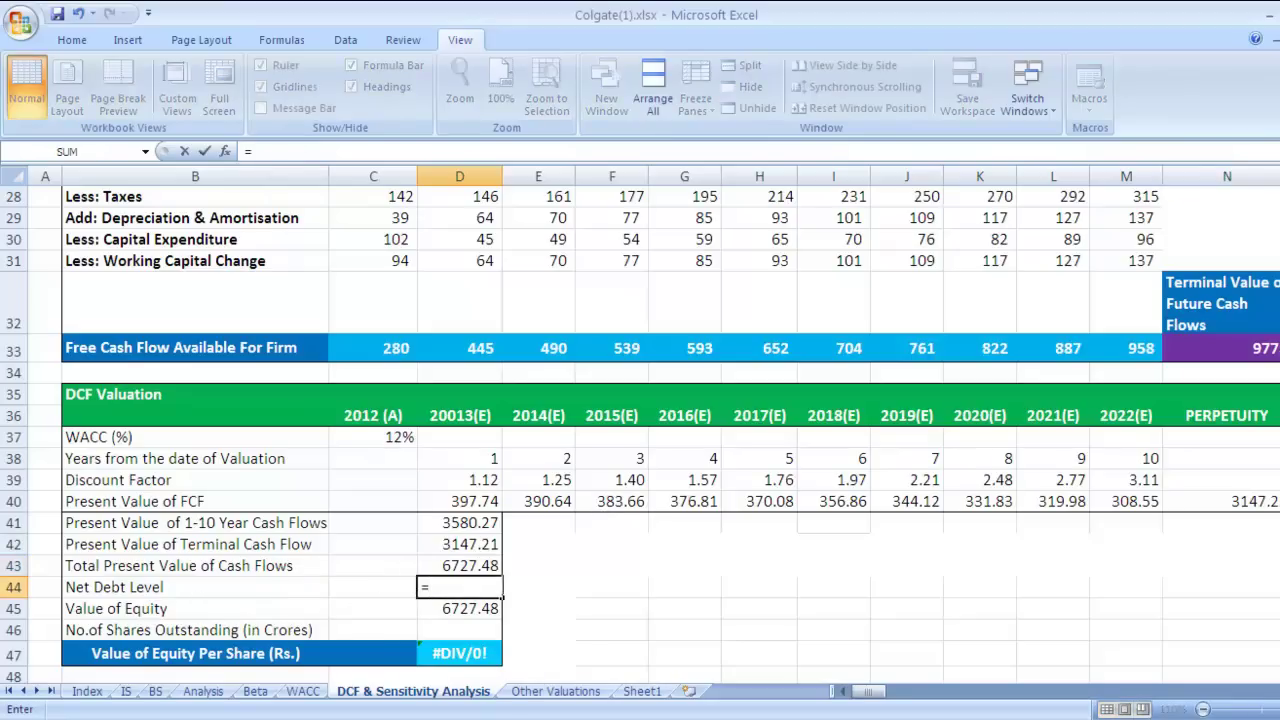
scroll(640, 430, up, 9)
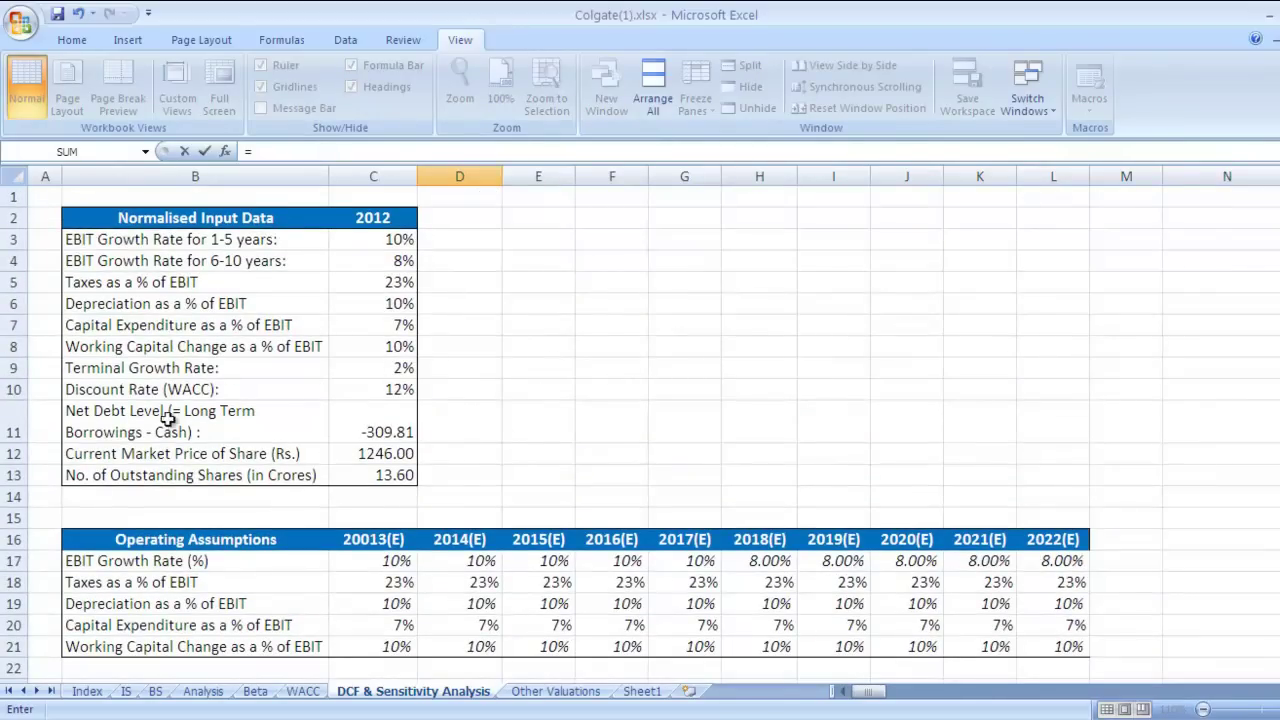
click(360, 424)
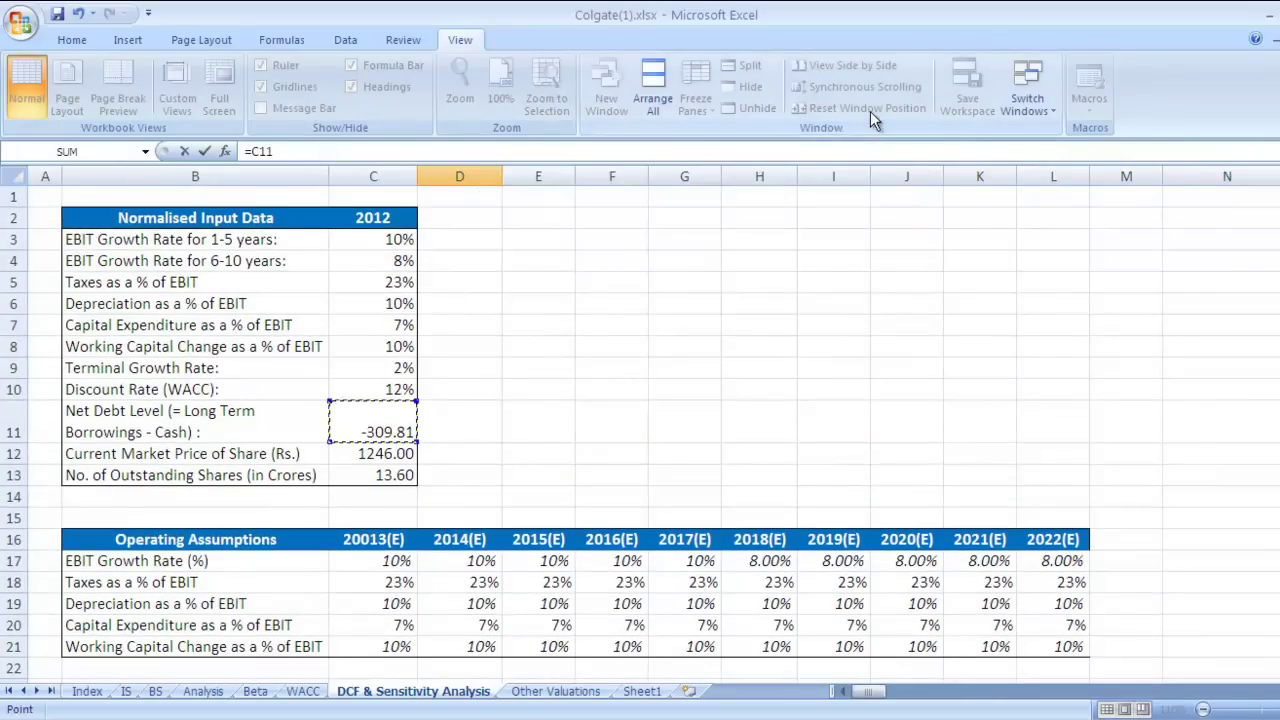
key(Return)
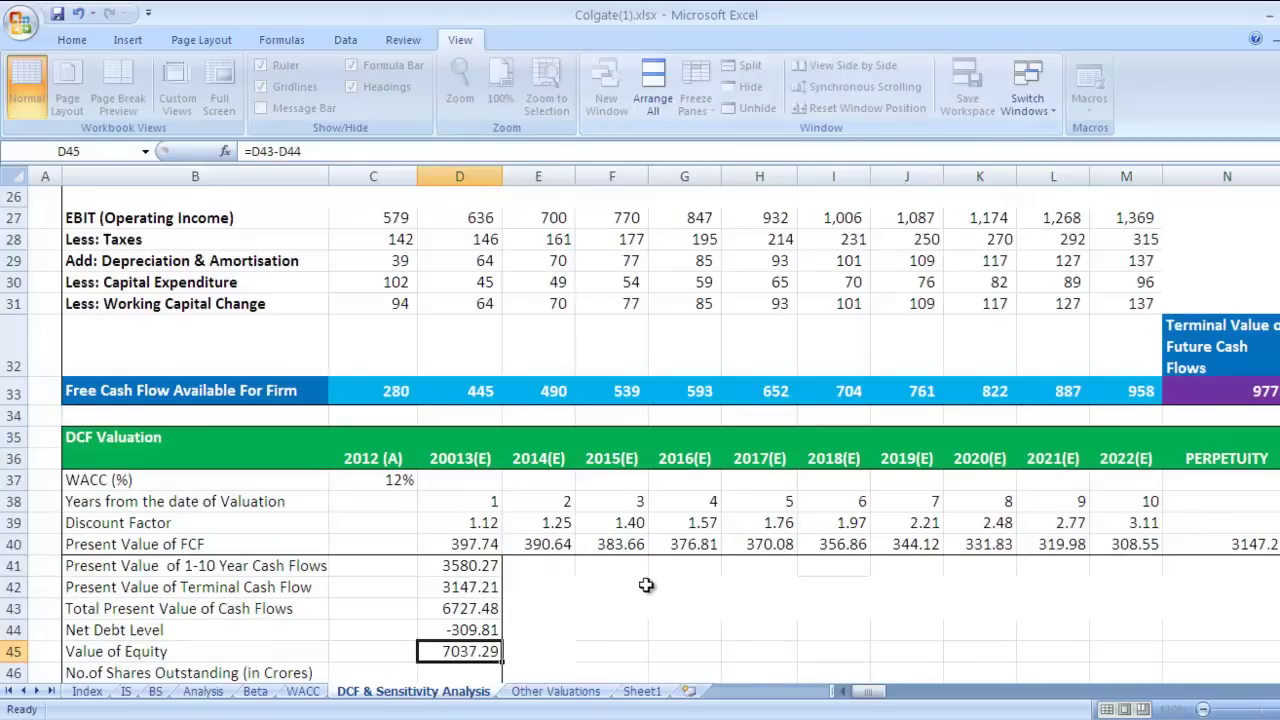
scroll(574, 517, down, 1)
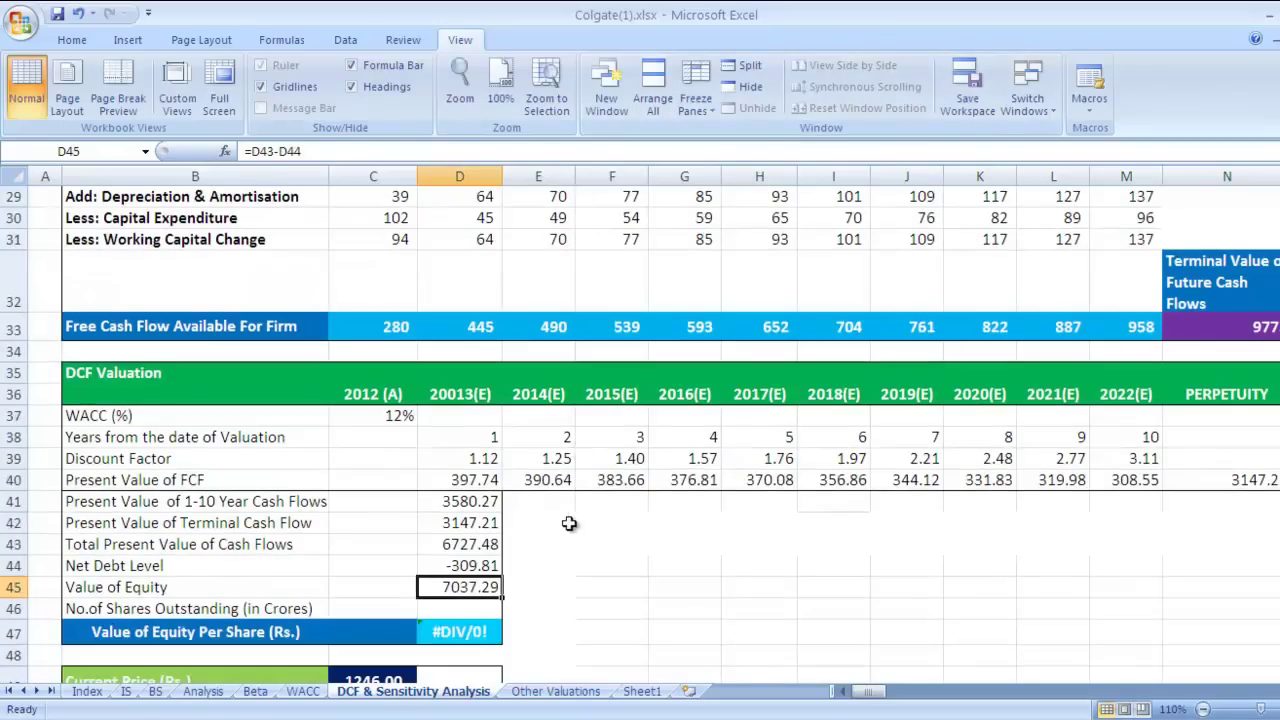
Step: Confirm Value of Equity in D45 as =D43-D44, giving 7037.29
double_click(431, 587)
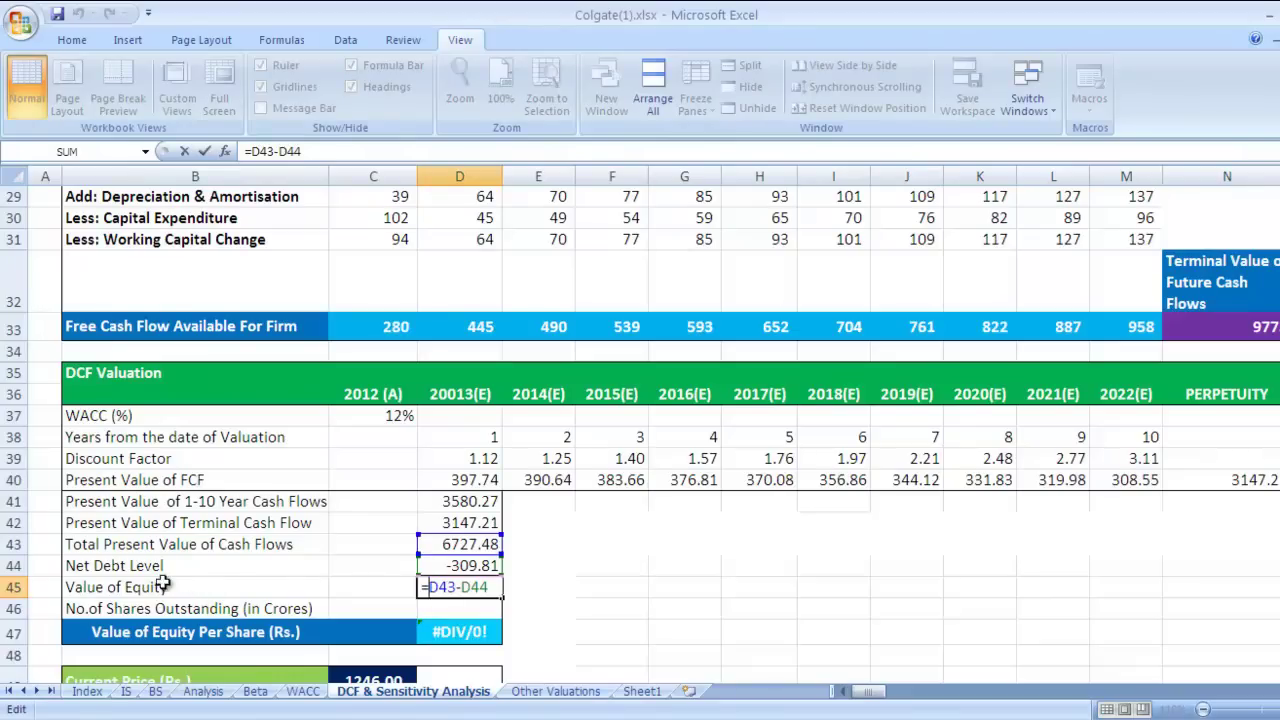
key(Return)
key(Return)
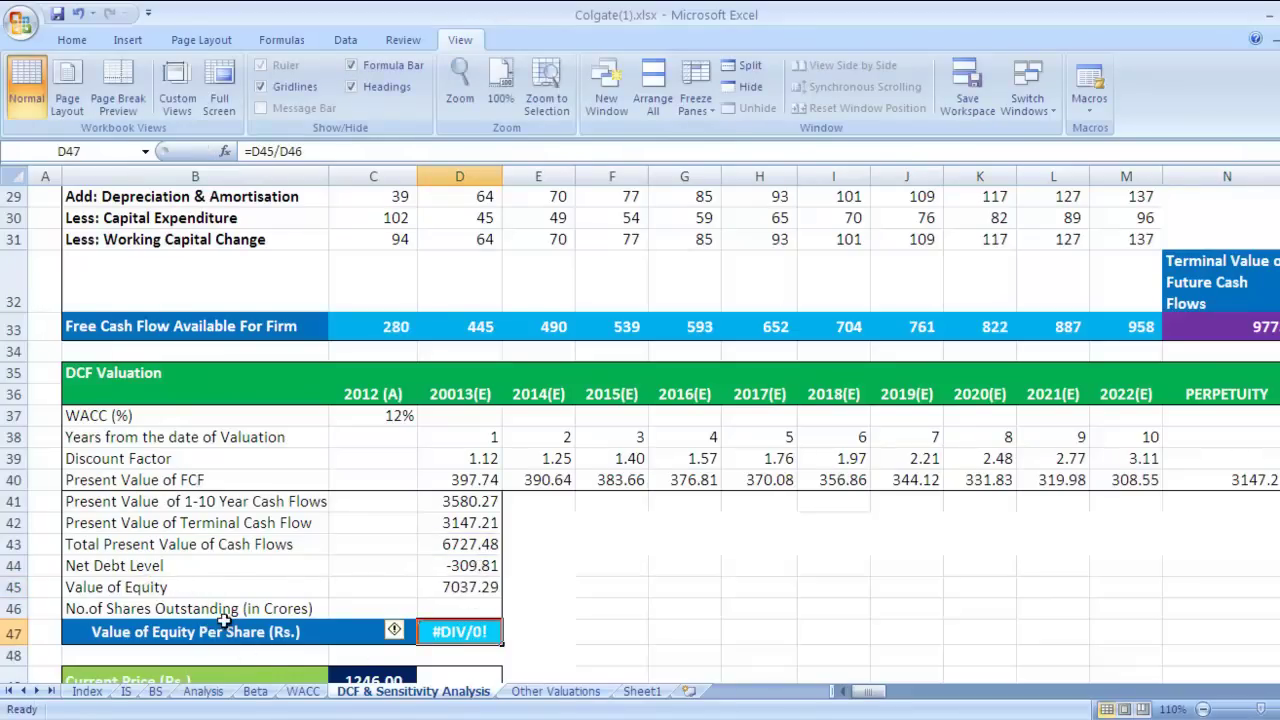
scroll(424, 606, up, 8)
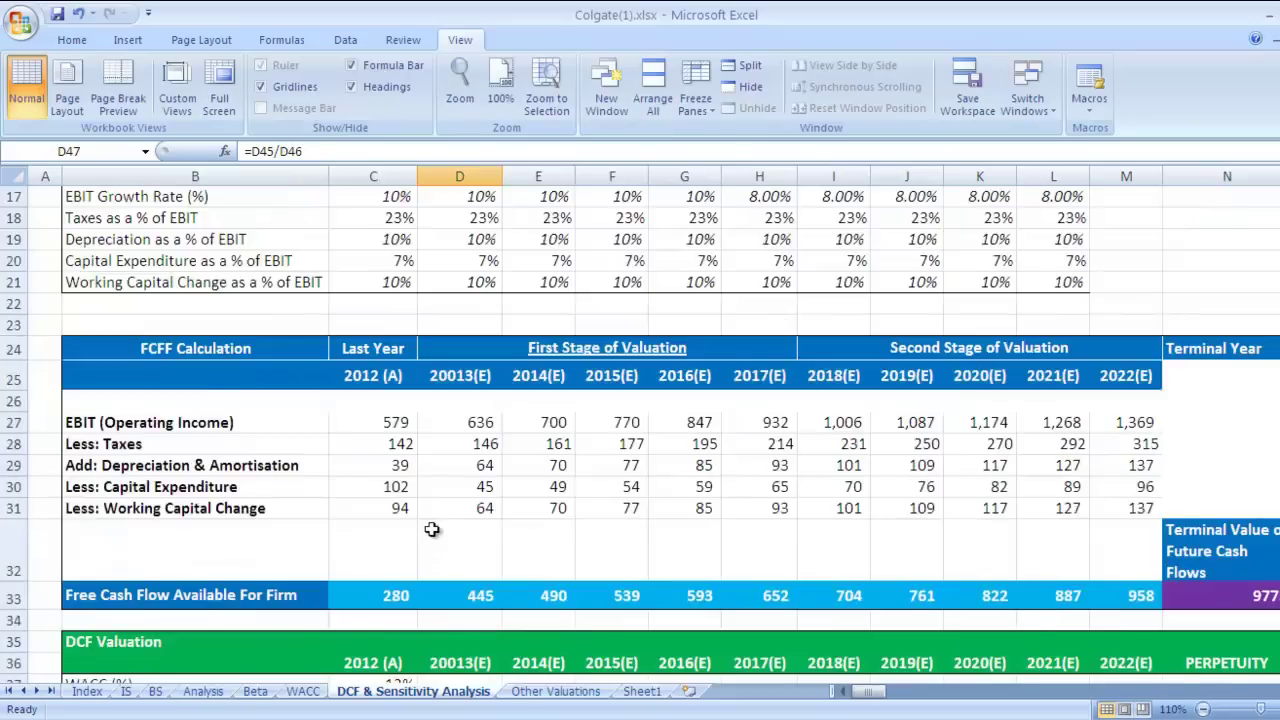
scroll(427, 529, up, 1)
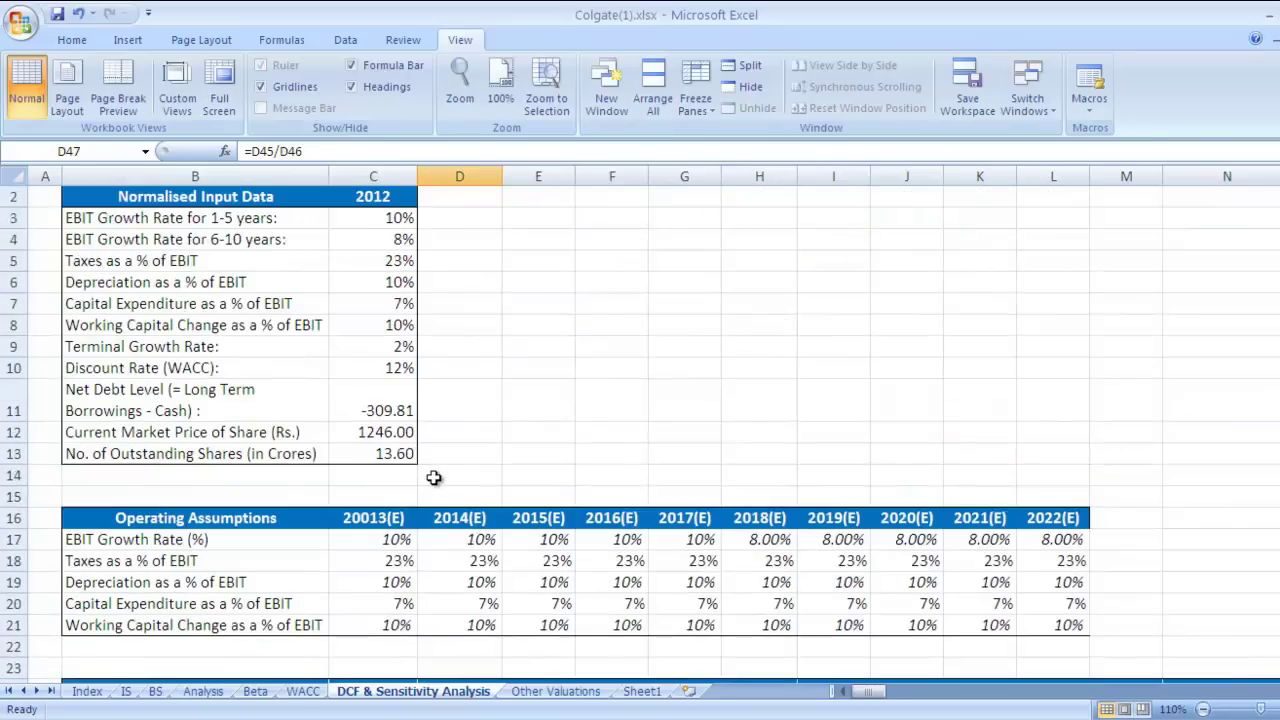
scroll(454, 533, down, 10)
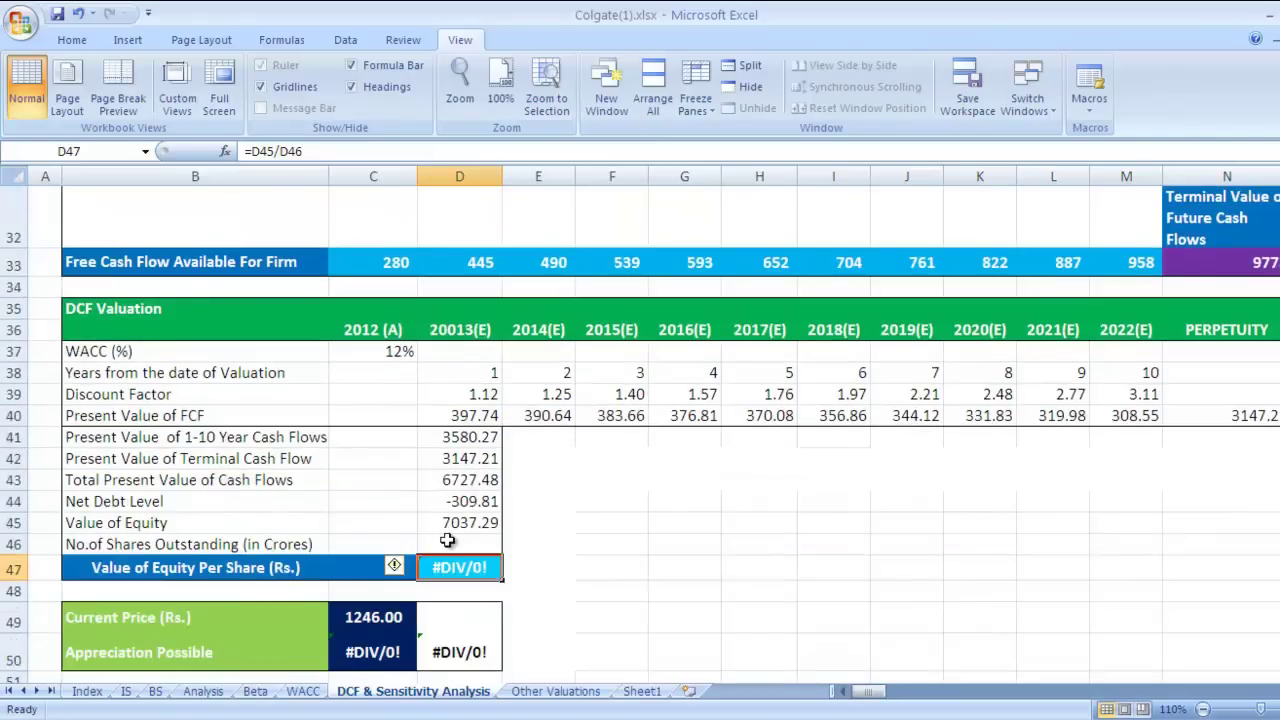
Step: Link shares outstanding in D46 to the 13.60 crore input in C13
click(447, 540)
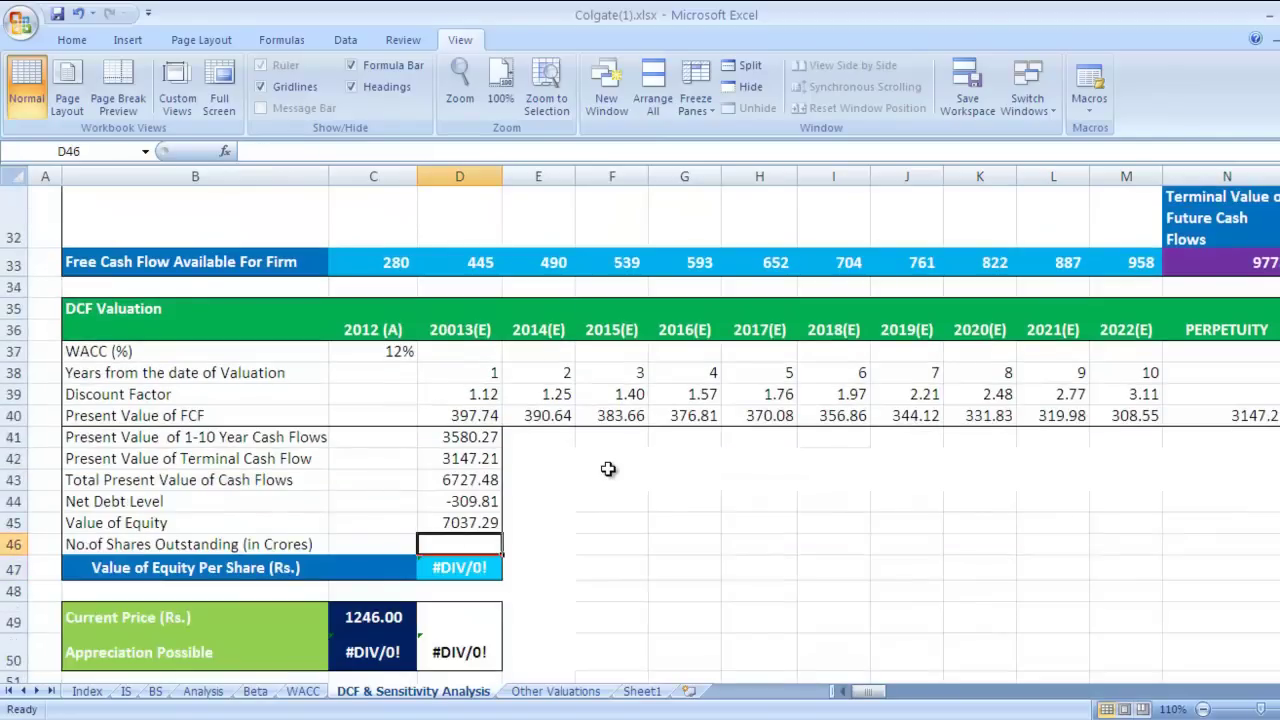
text(=)
scroll(576, 444, up, 5)
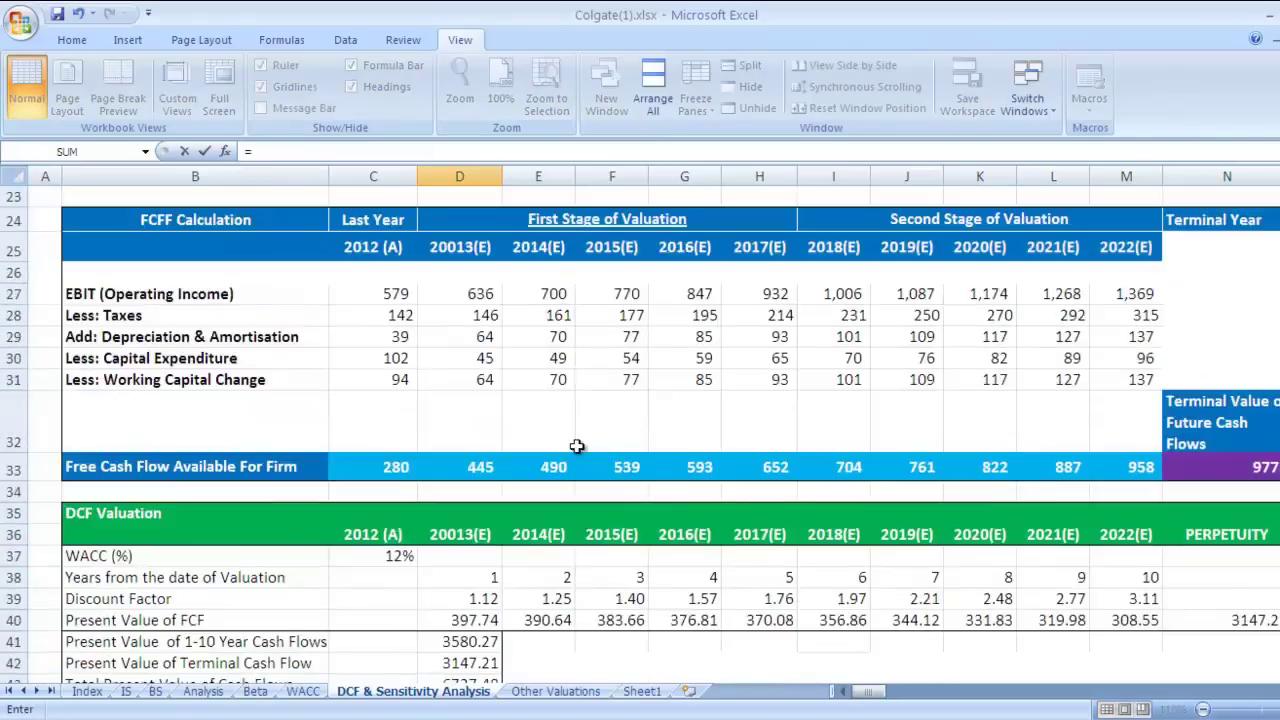
scroll(576, 444, up, 3)
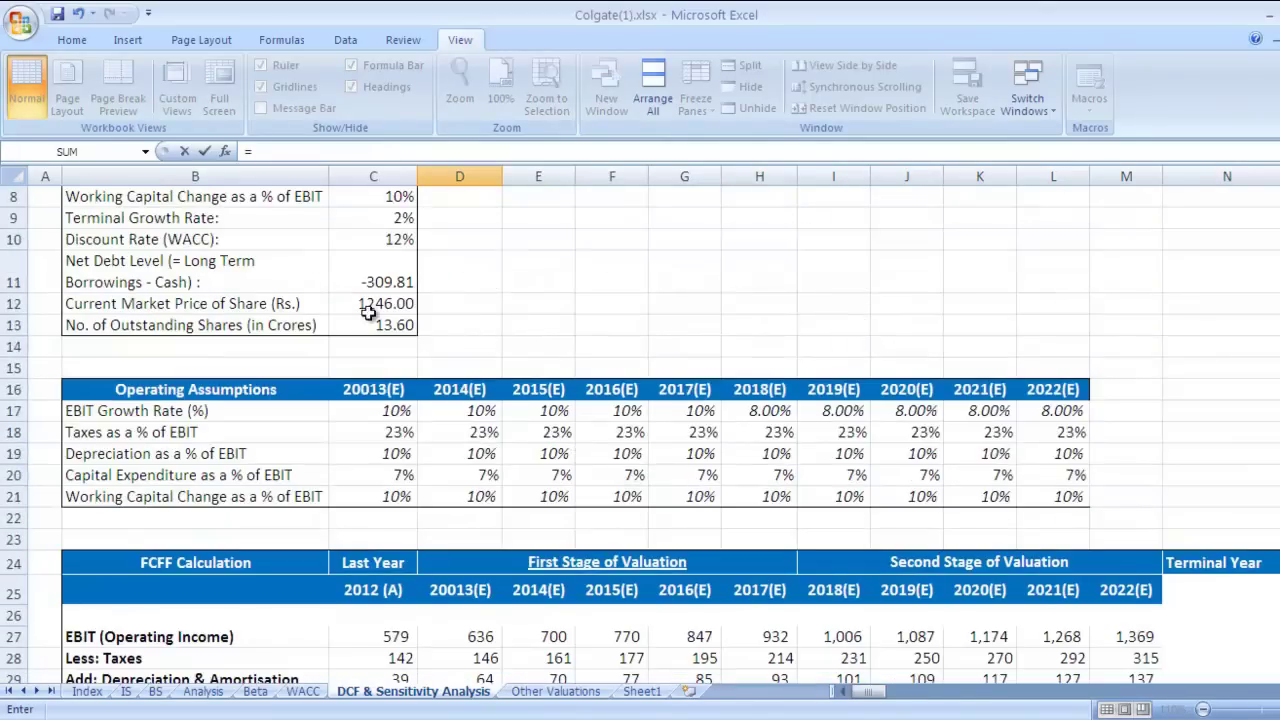
click(369, 322)
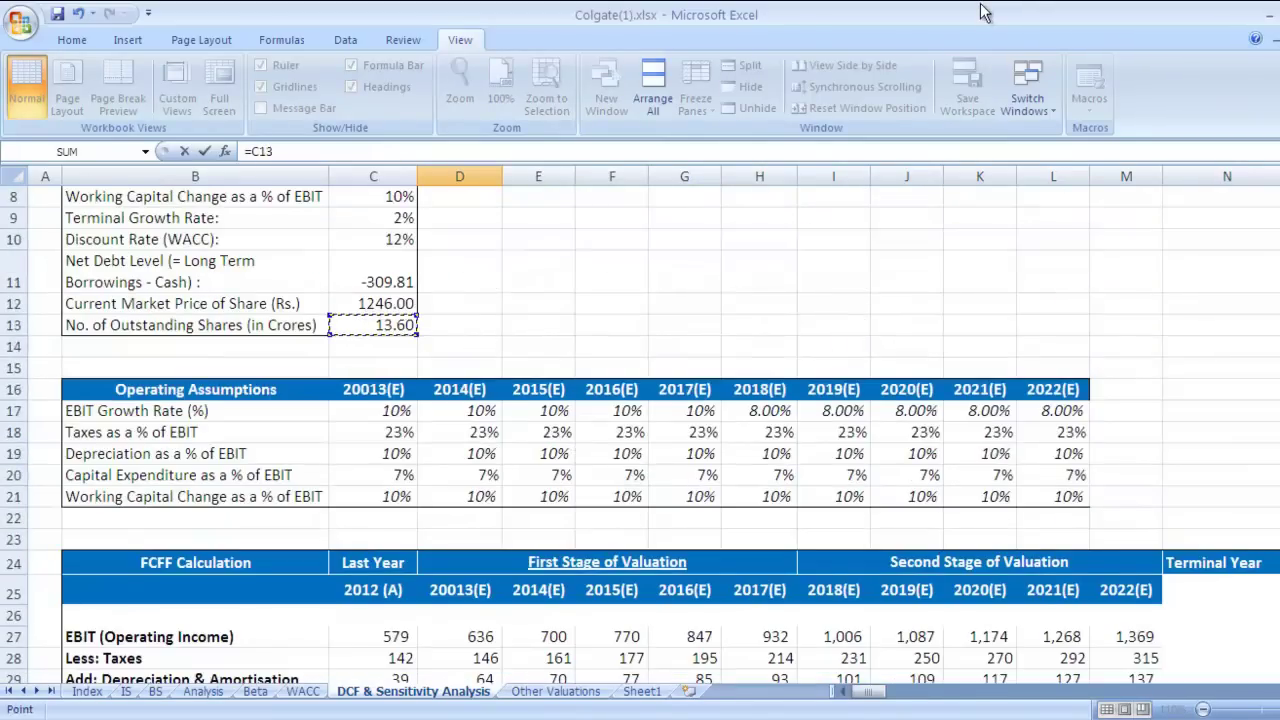
key(Return)
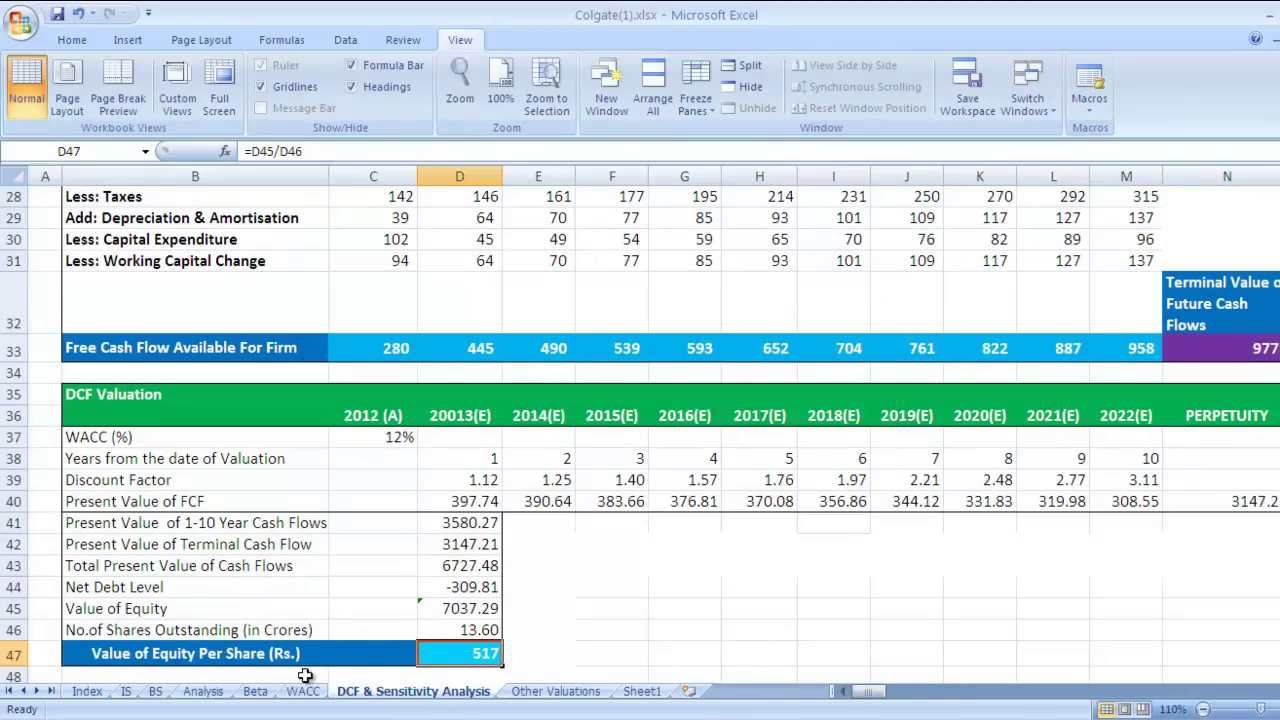
Step: Check the equity, shares and per-share formulas, with equity per share at Rs. 517
click(450, 610)
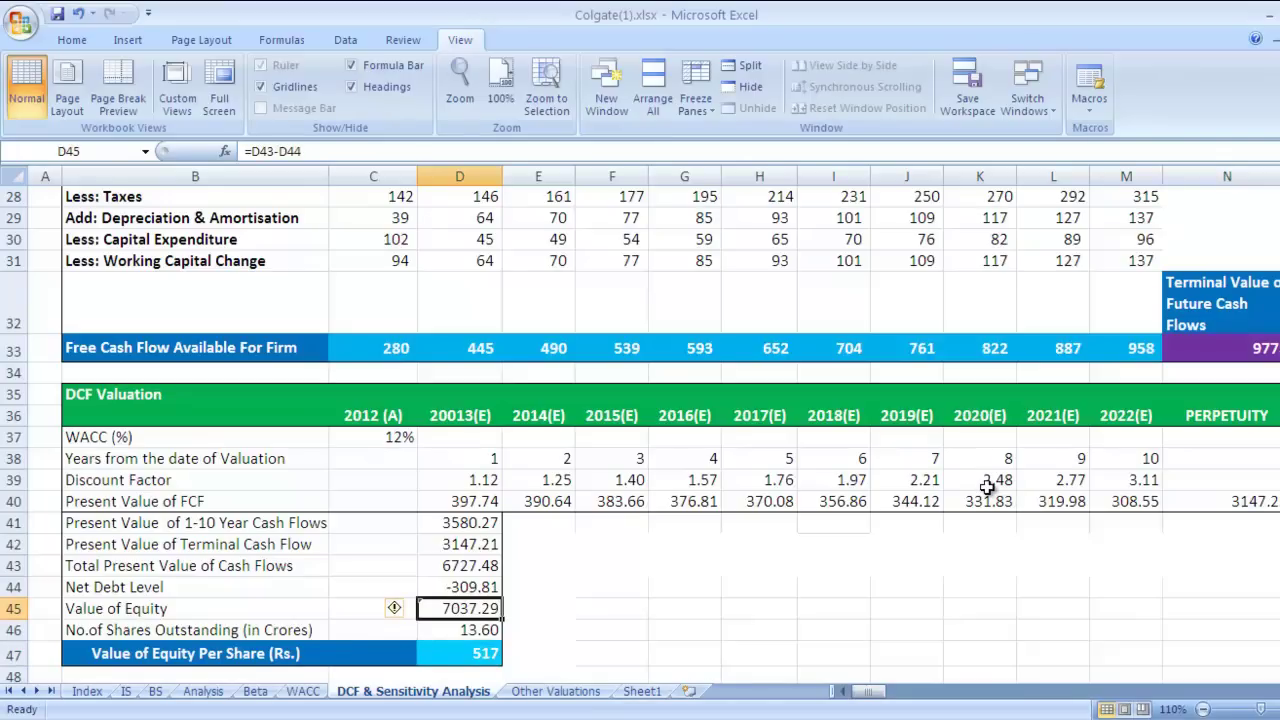
key(Down)
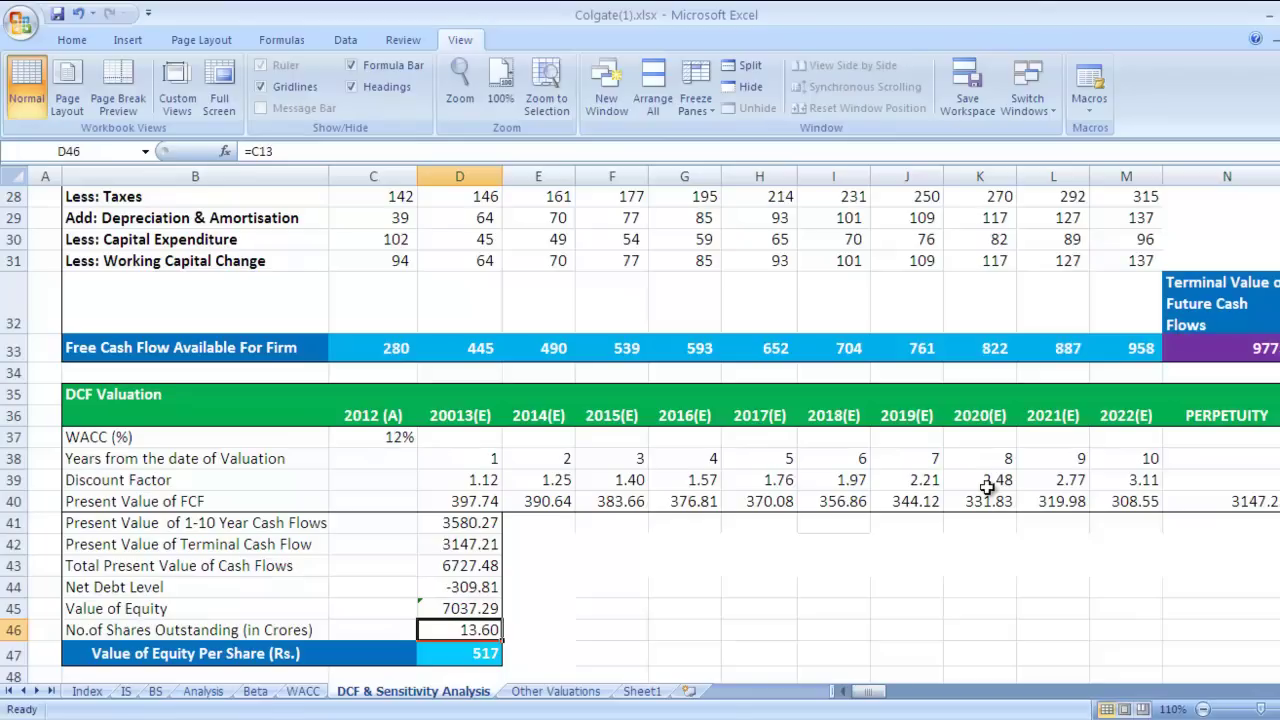
key(Down)
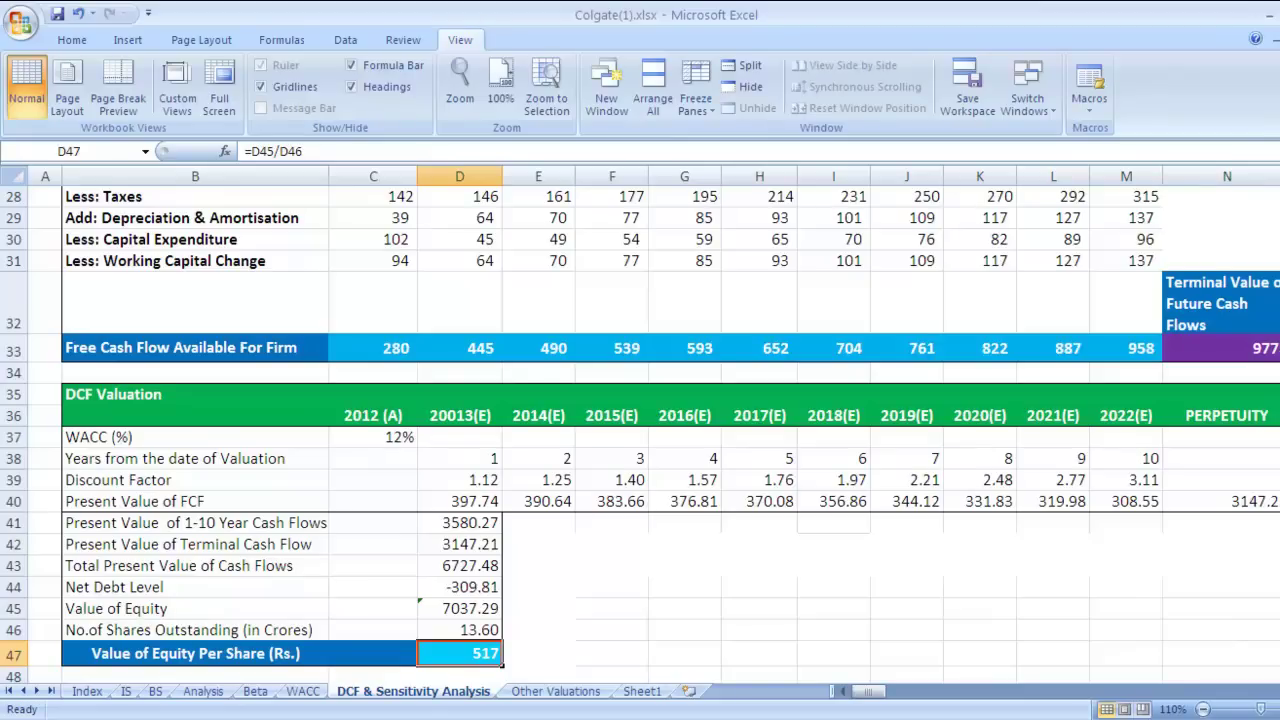
Step: Review the formulas comparing the 517 per-share value with the 1246.00 price: -58% appreciation, Overvalued
scroll(640, 437, down, 1)
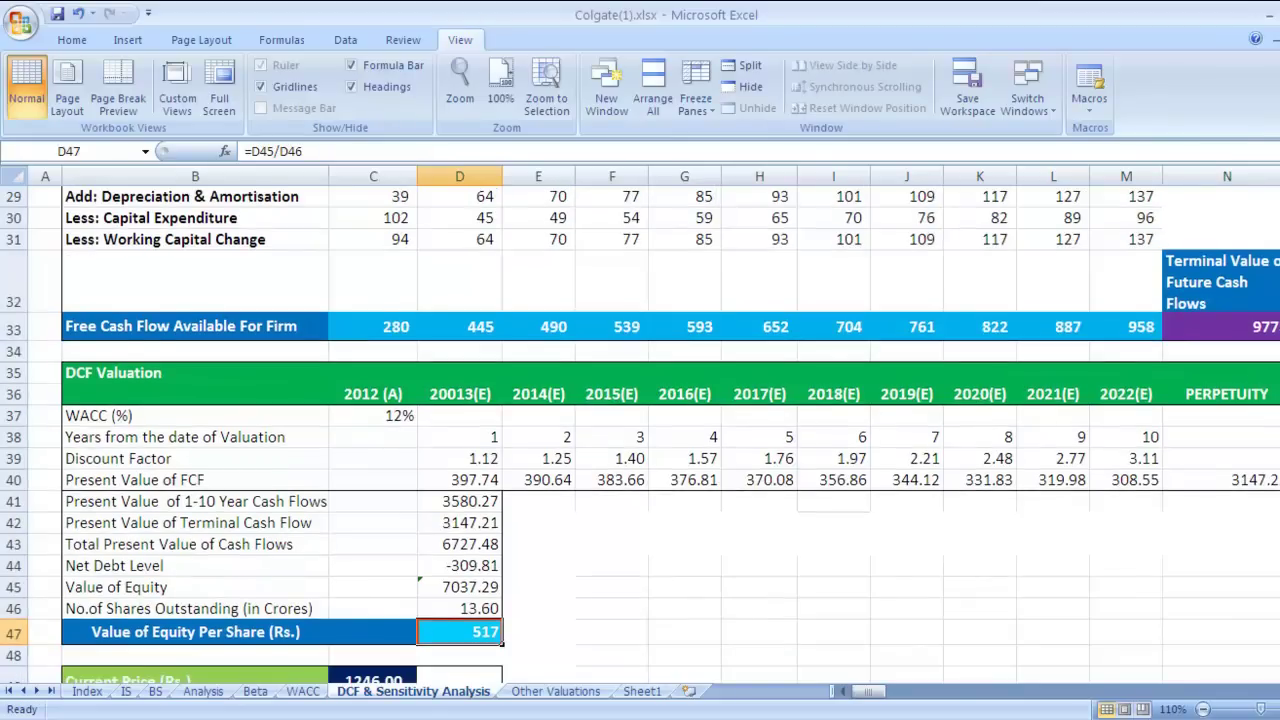
scroll(640, 437, down, 4)
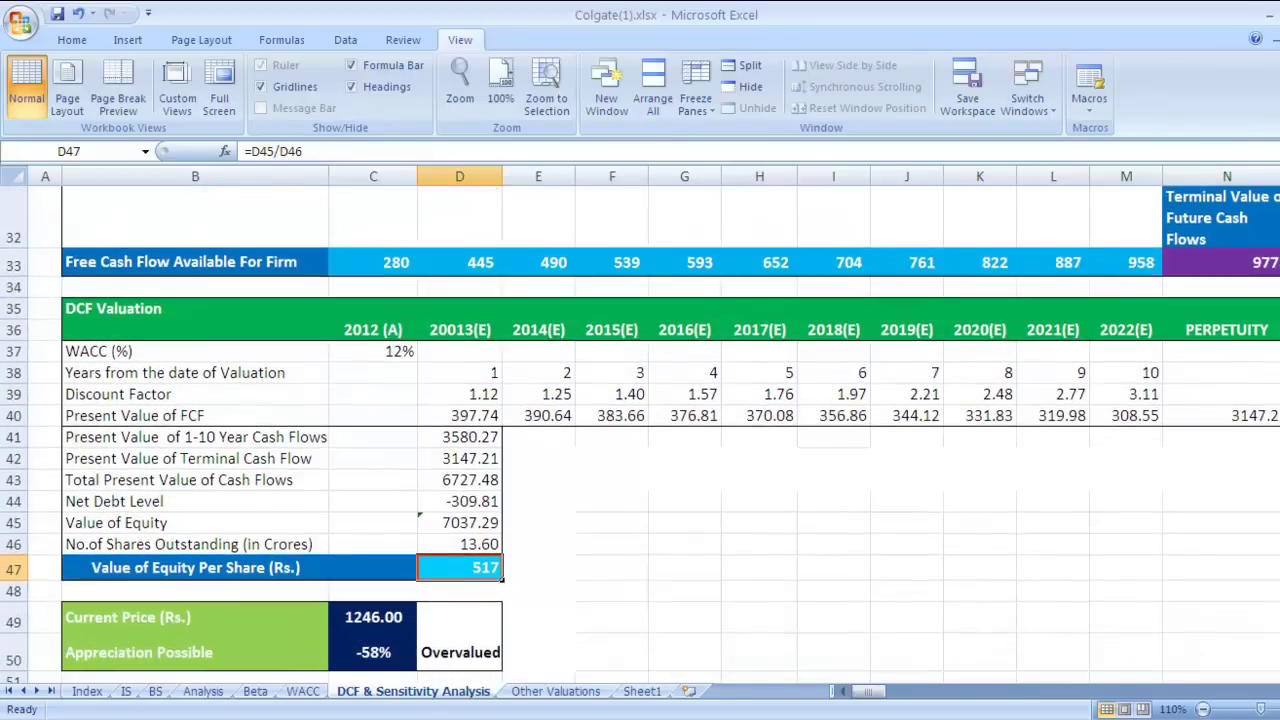
scroll(954, 560, down, 1)
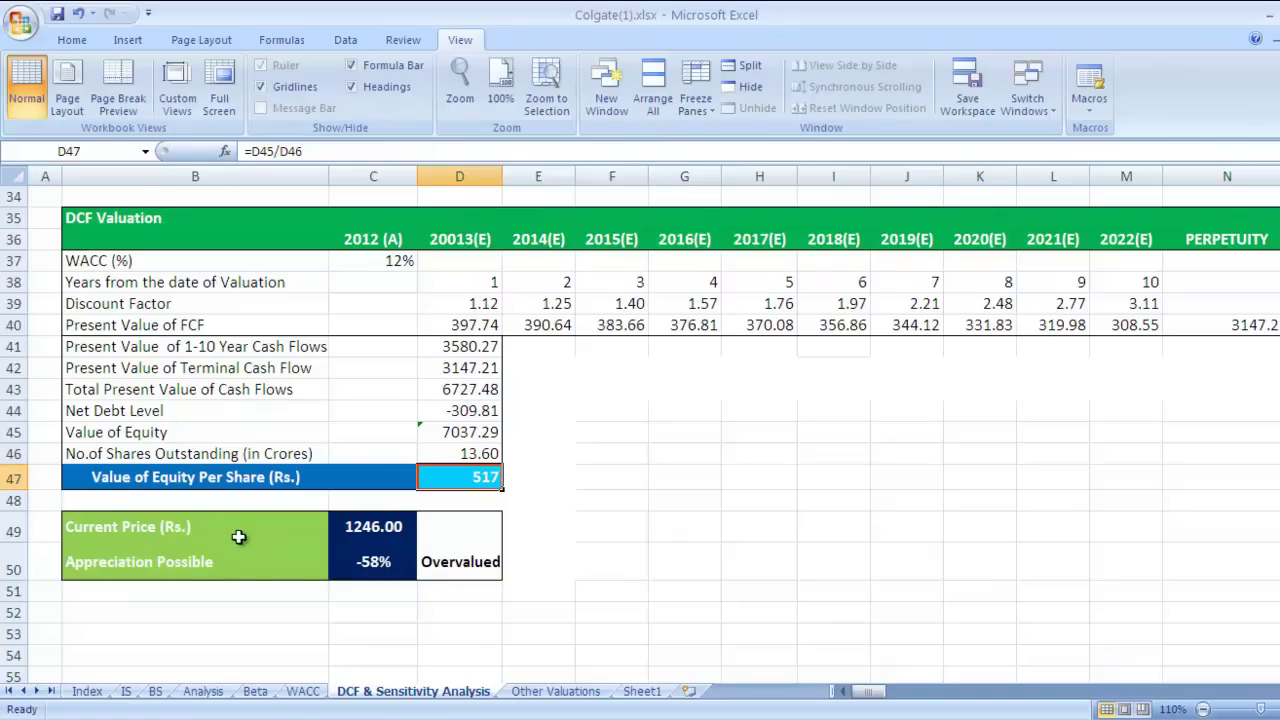
click(342, 533)
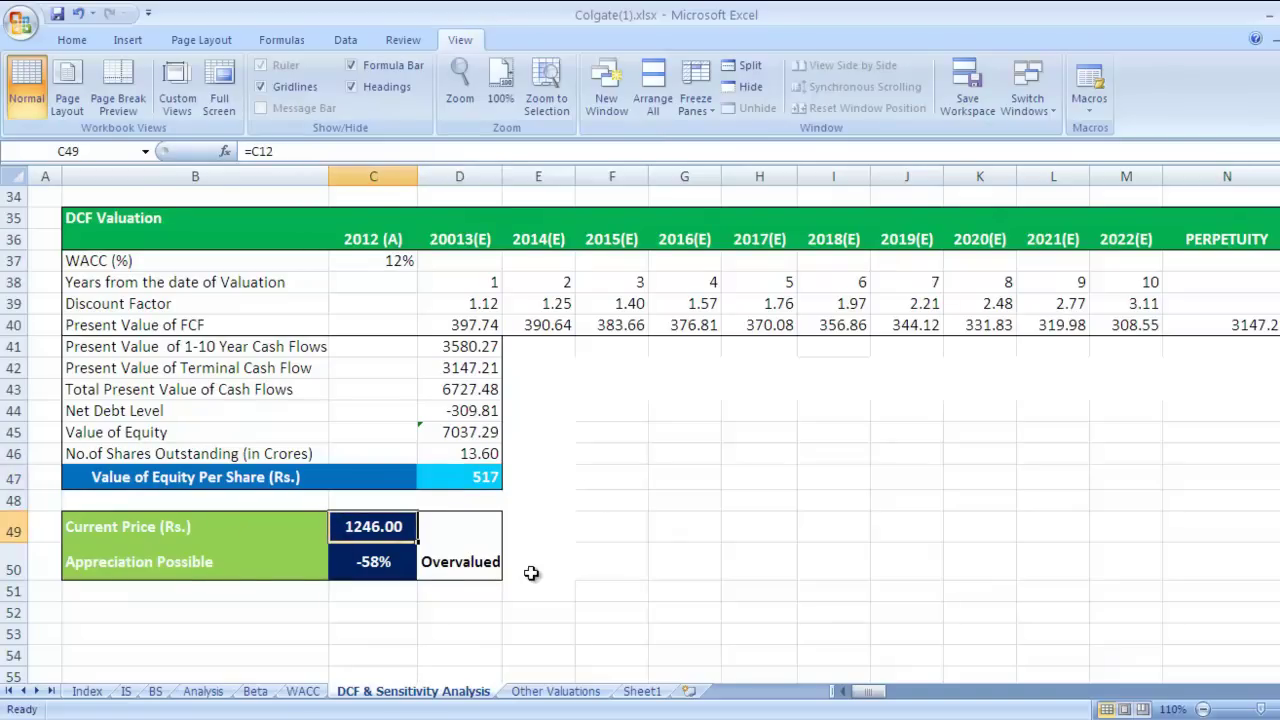
click(437, 475)
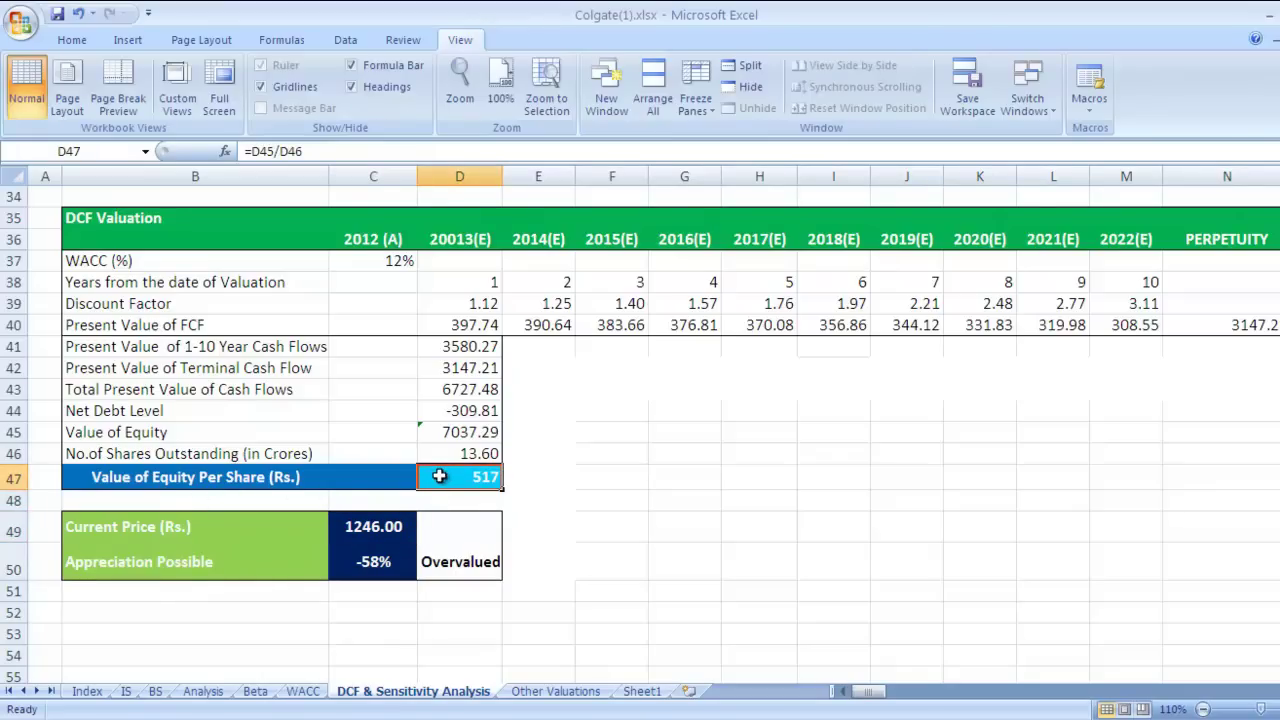
click(373, 530)
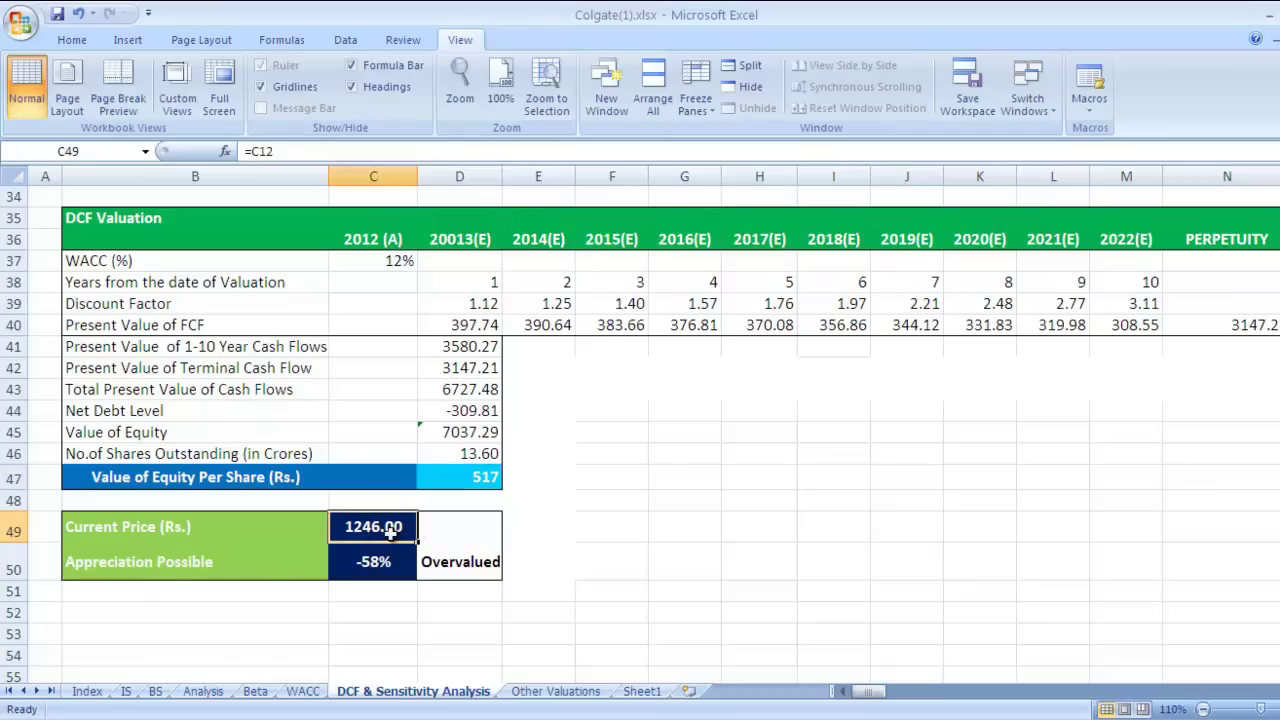
click(422, 560)
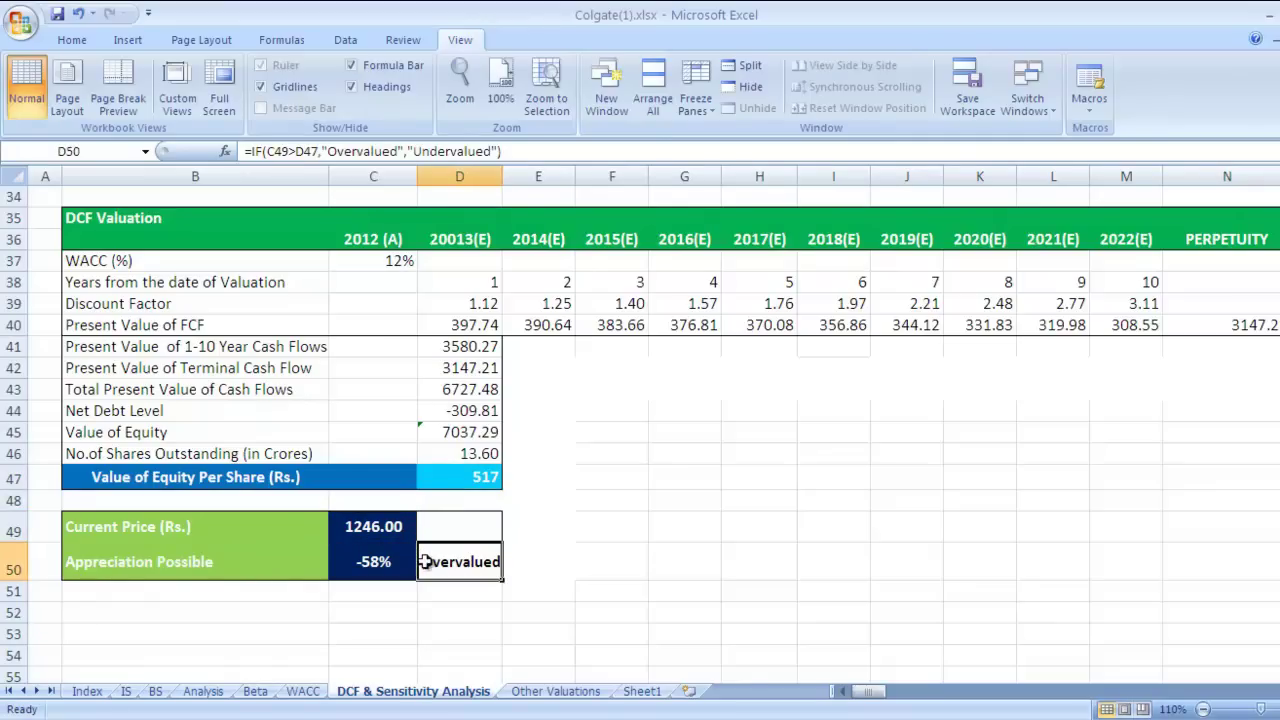
click(369, 563)
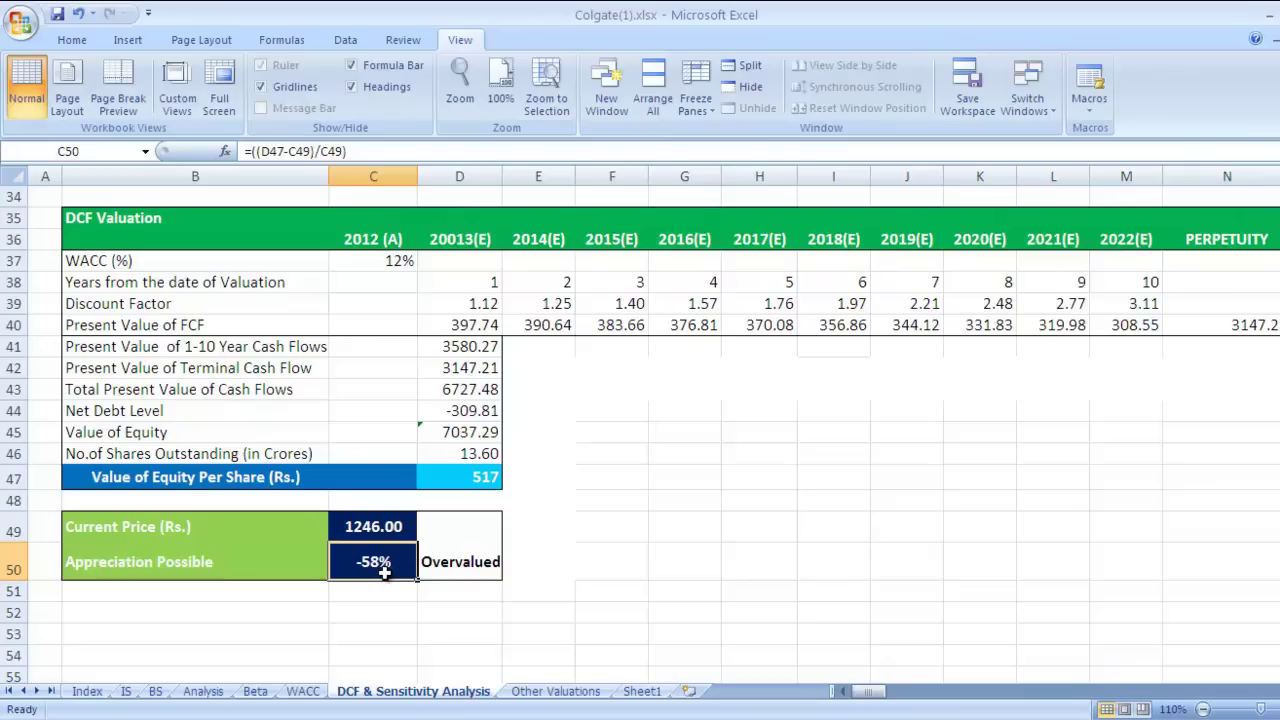
click(238, 569)
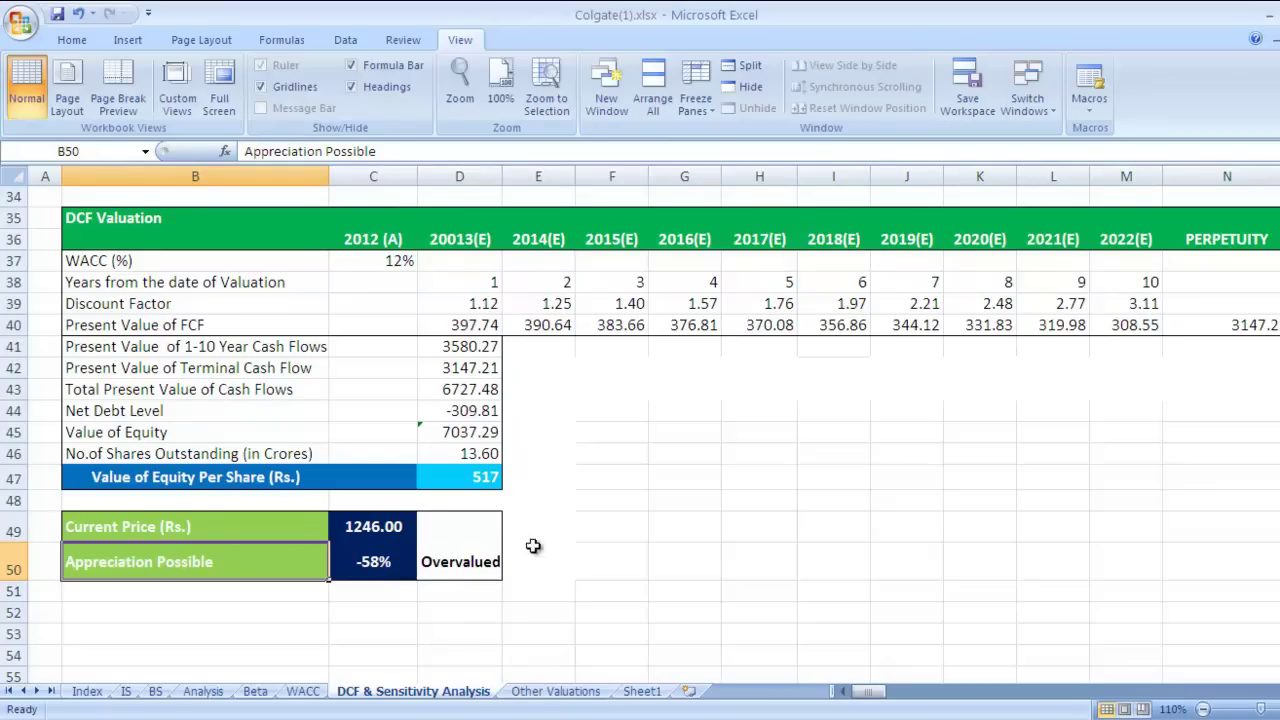
click(556, 533)
click(480, 478)
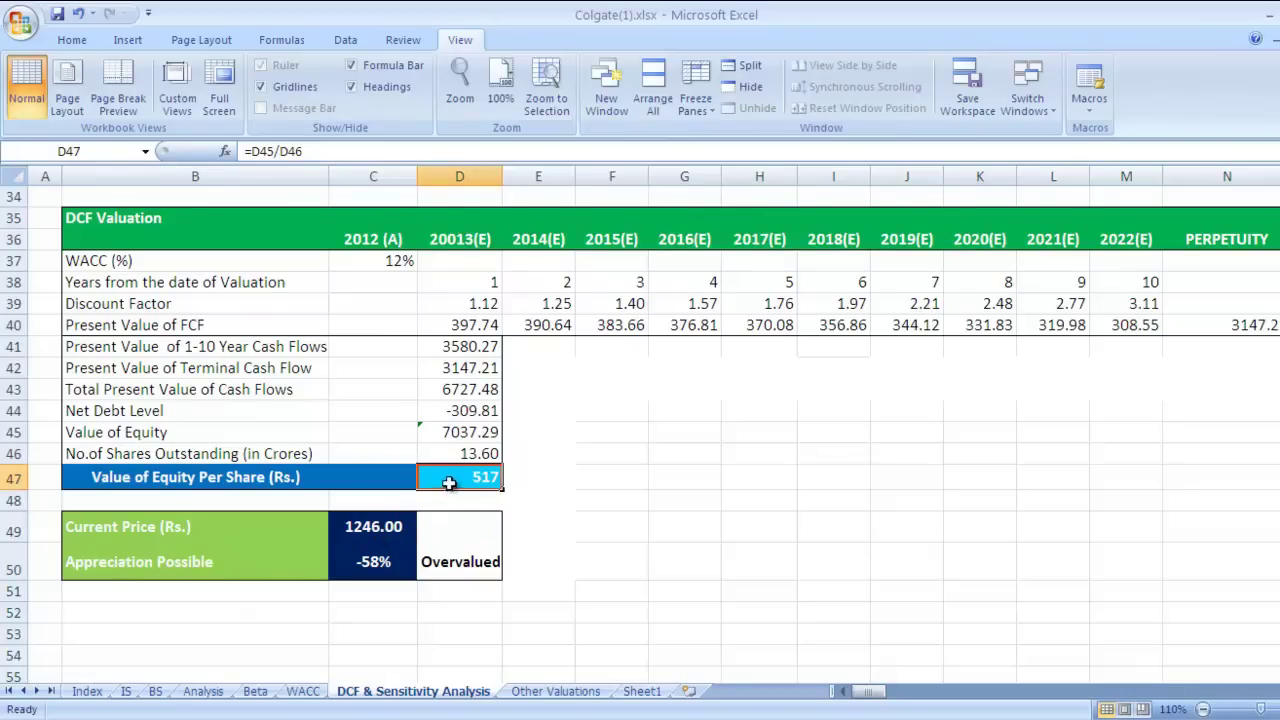
click(393, 527)
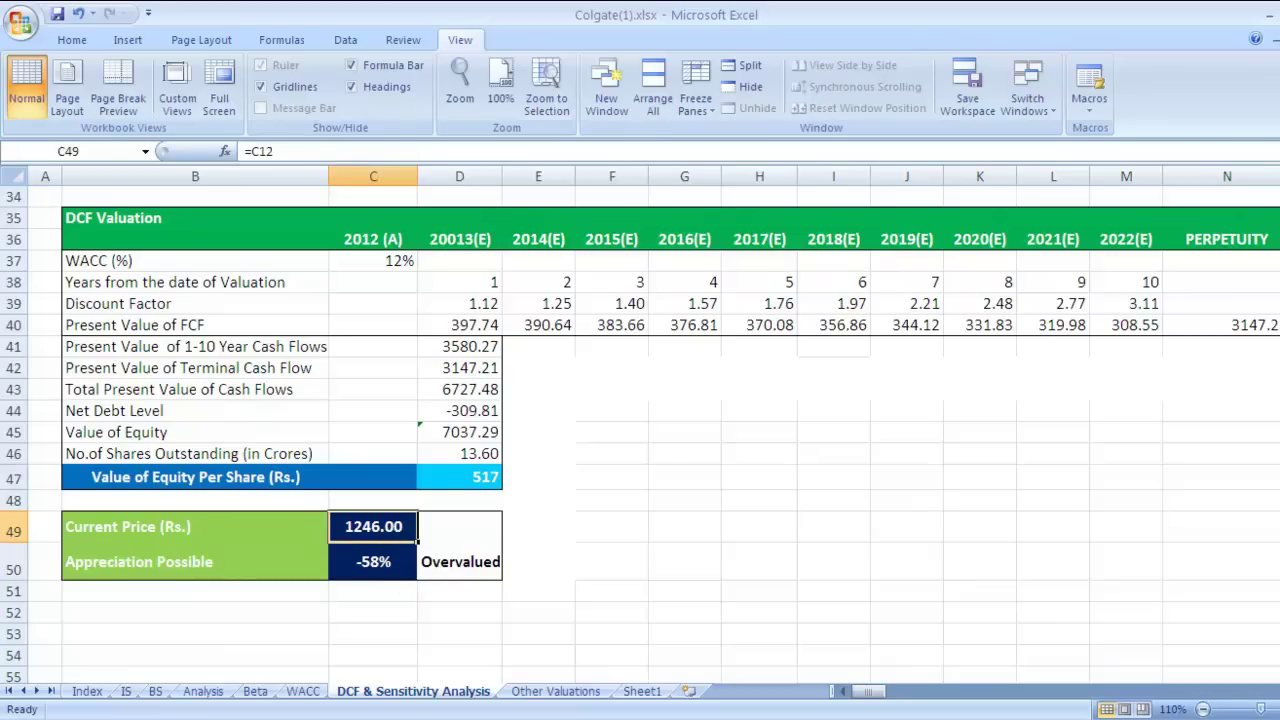
drag(1279, 487, 1279, 476)
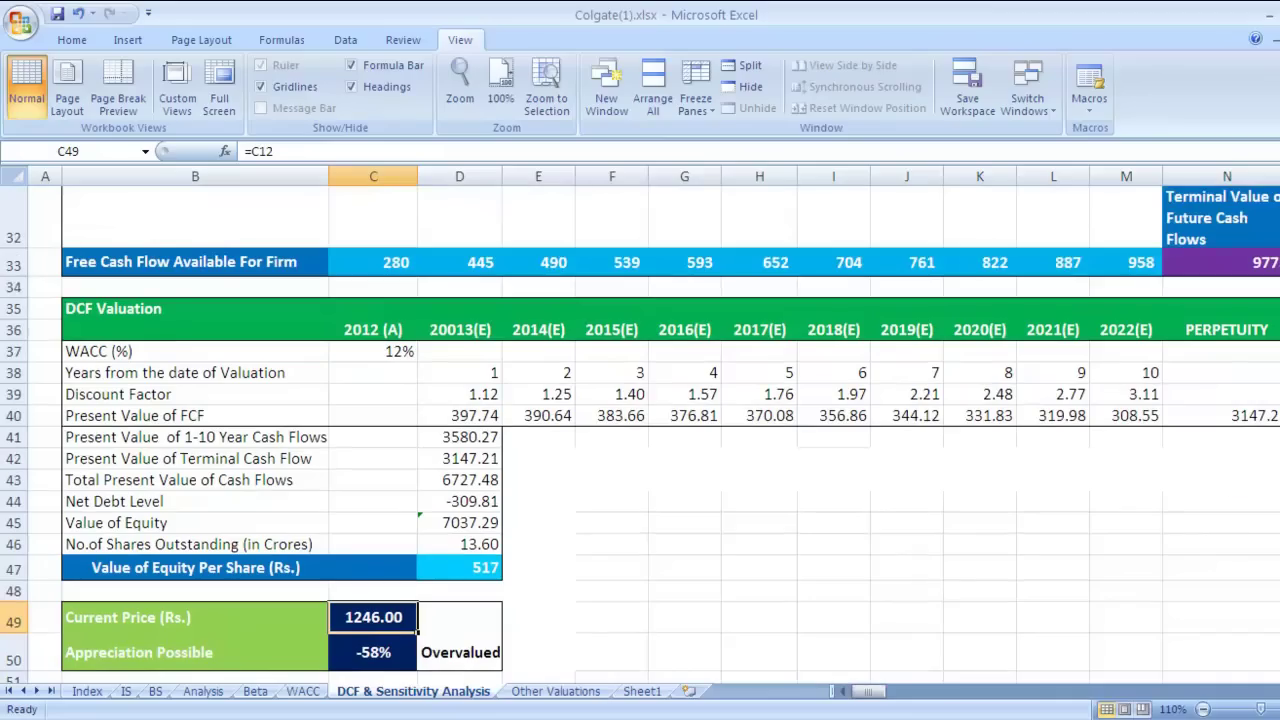